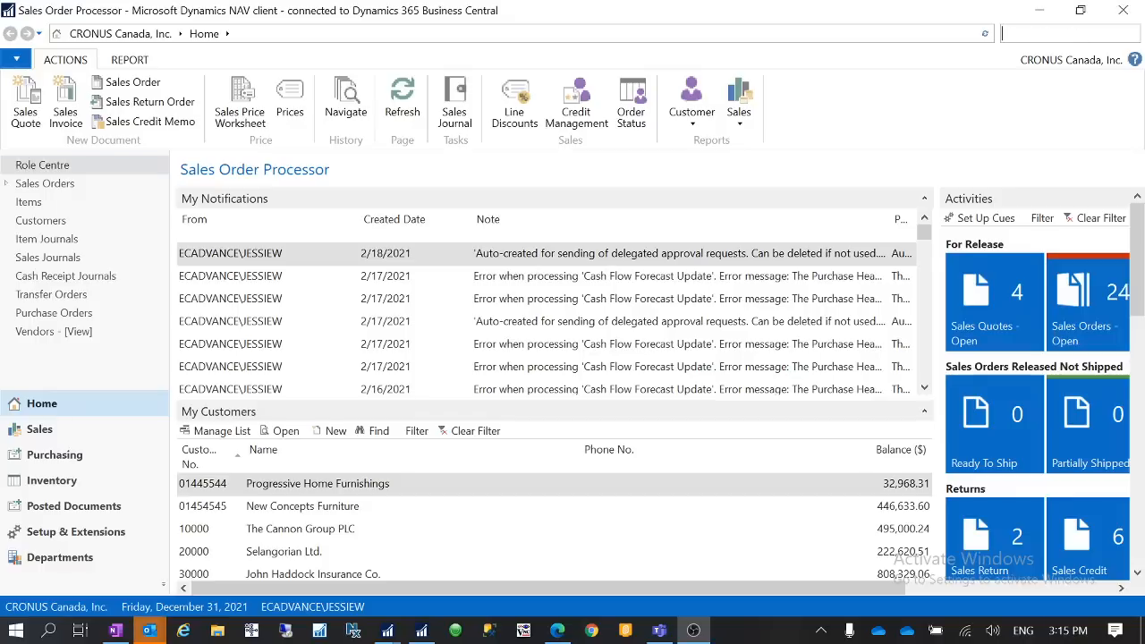
# Open the General Ledger Setup, collapse its general section to review the global and shortcut dimension codes, and close it
pyautogui.write('geer')
pyautogui.press('BackSpace')
pyautogui.press('BackSpace')
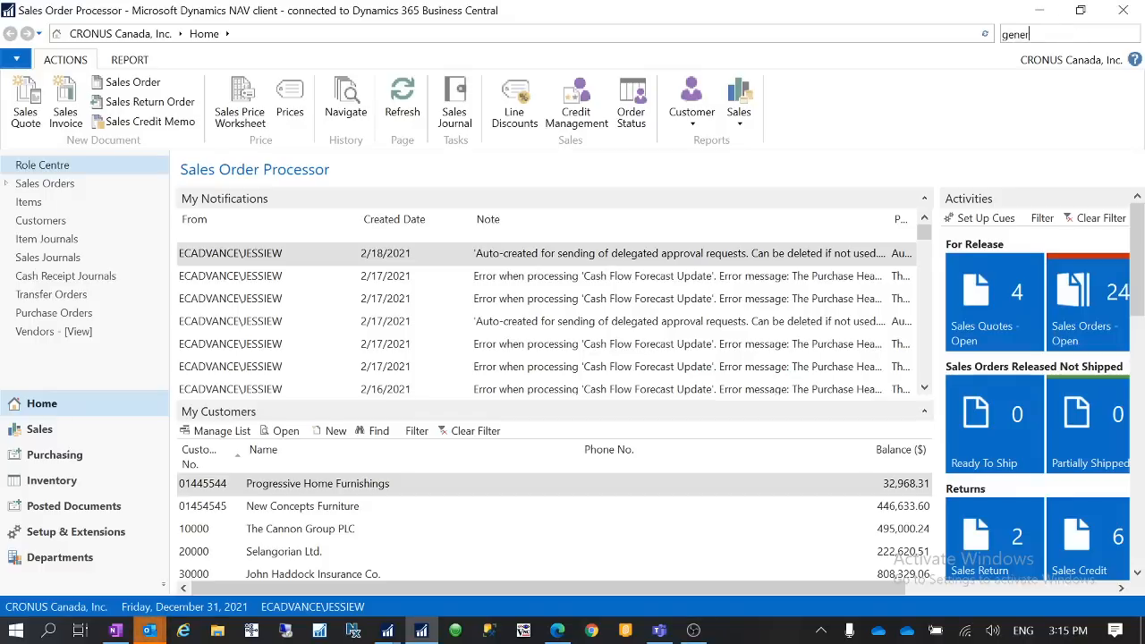
pyautogui.write('neral ledger')
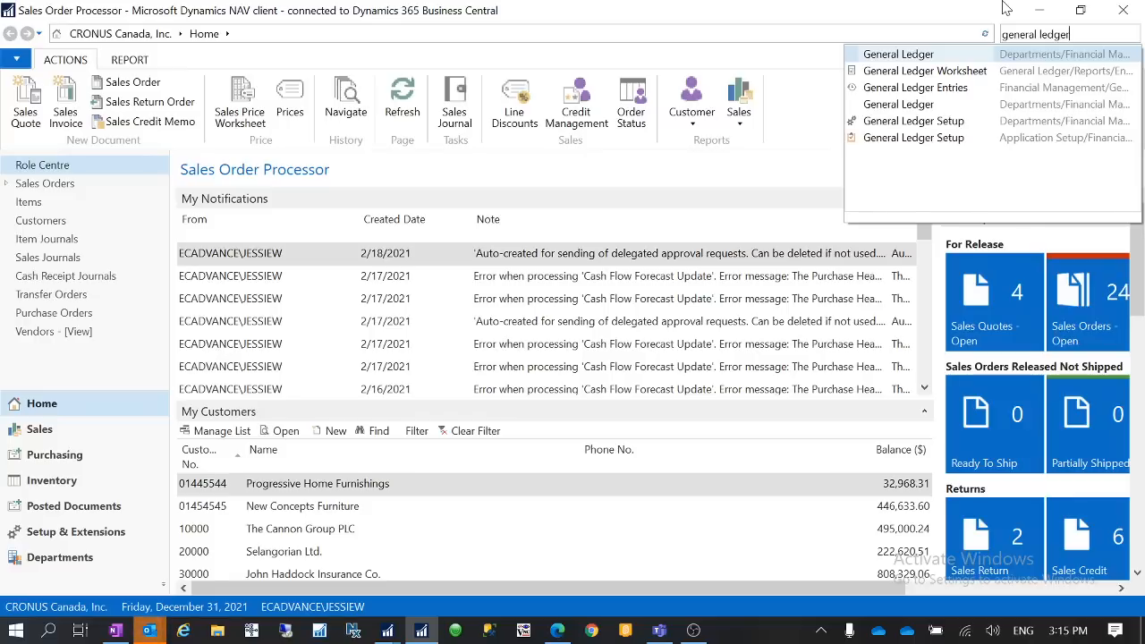
pyautogui.click(914, 121)
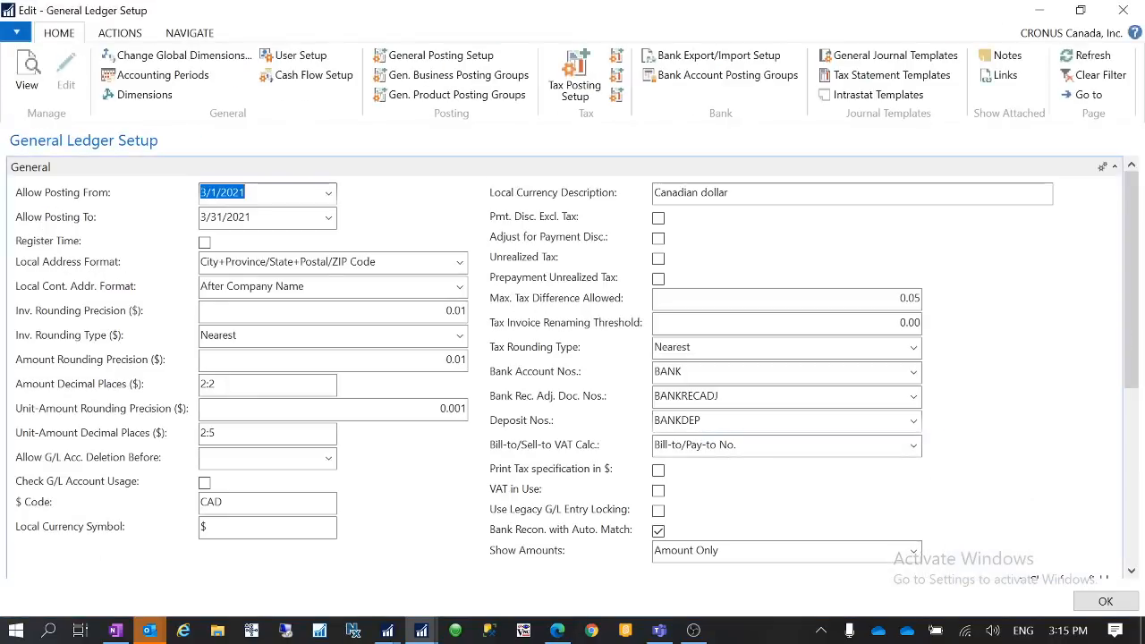
pyautogui.click(1120, 168)
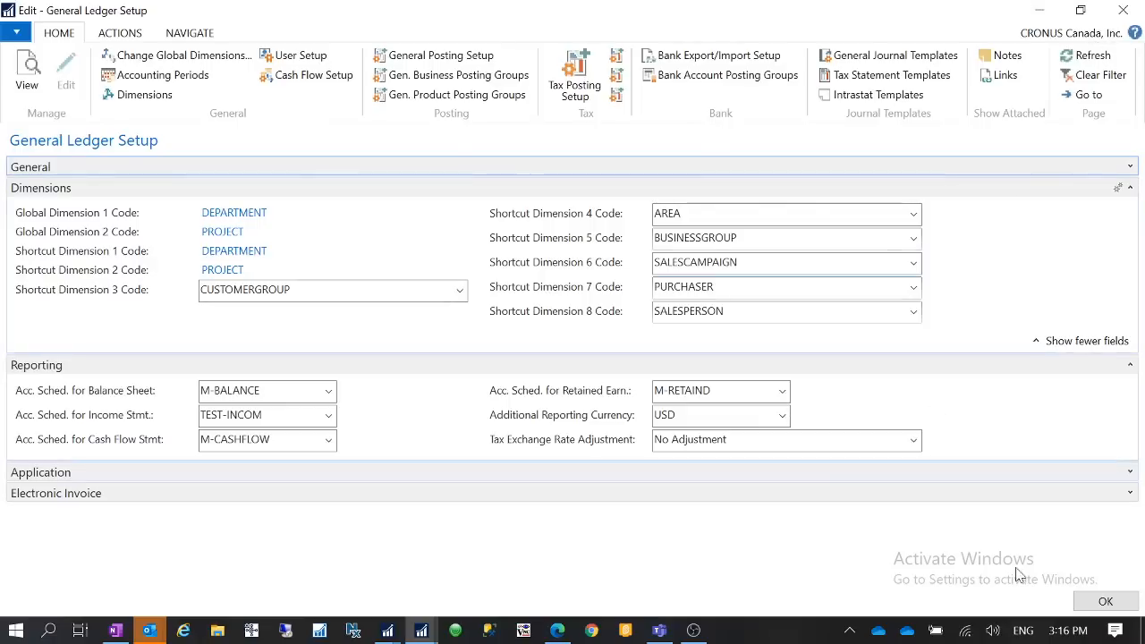
pyautogui.click(1090, 599)
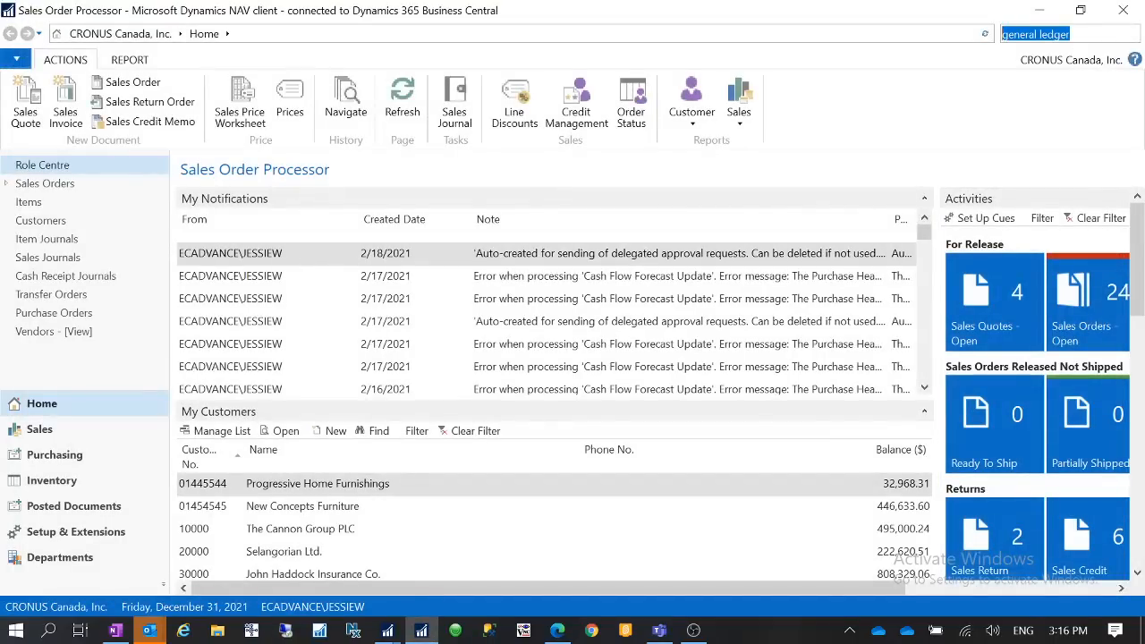
# Search for analysis views and open the Analysis Views list
pyautogui.write('analy')
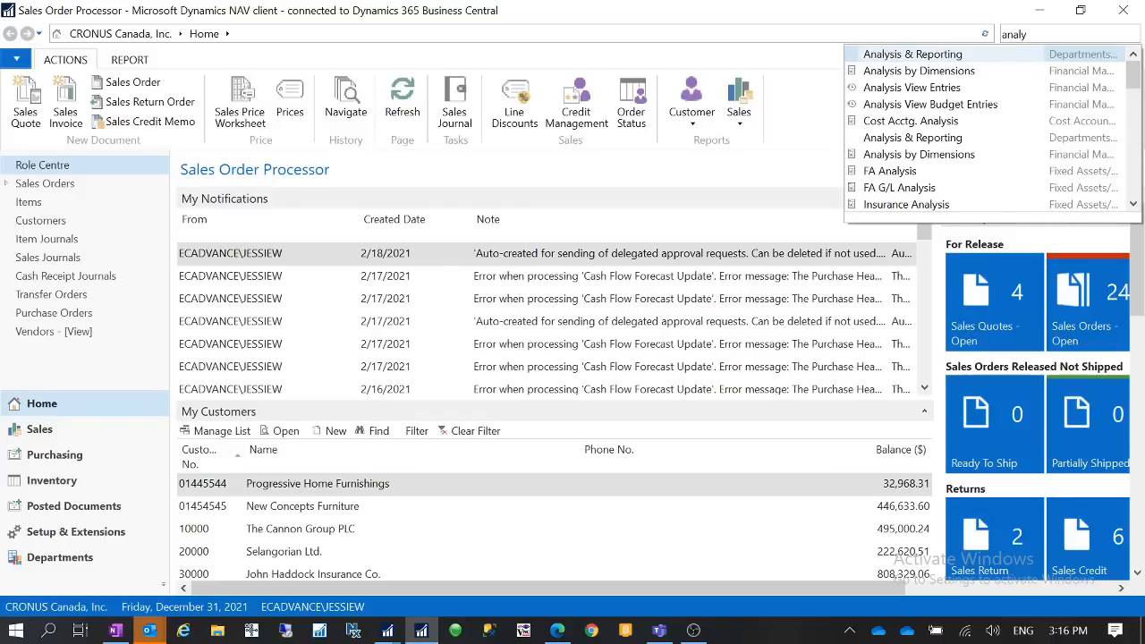
pyautogui.press('Down')
pyautogui.press('Return')
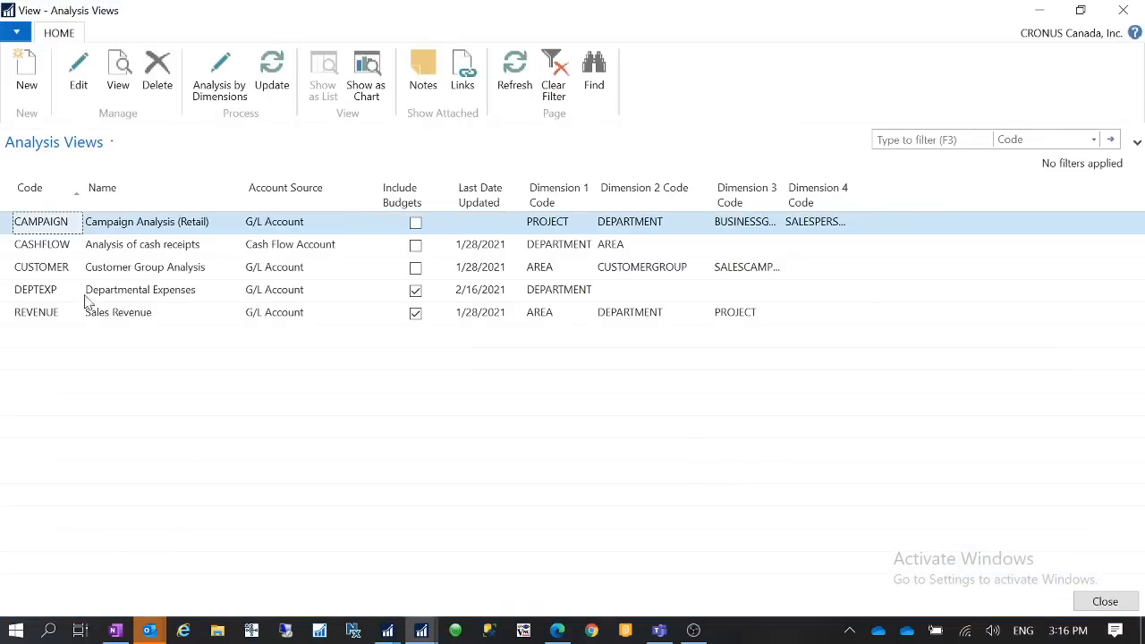
# Update the DEPTEXP departmental expenses analysis view, which includes budgets, and close the list
pyautogui.click(47, 299)
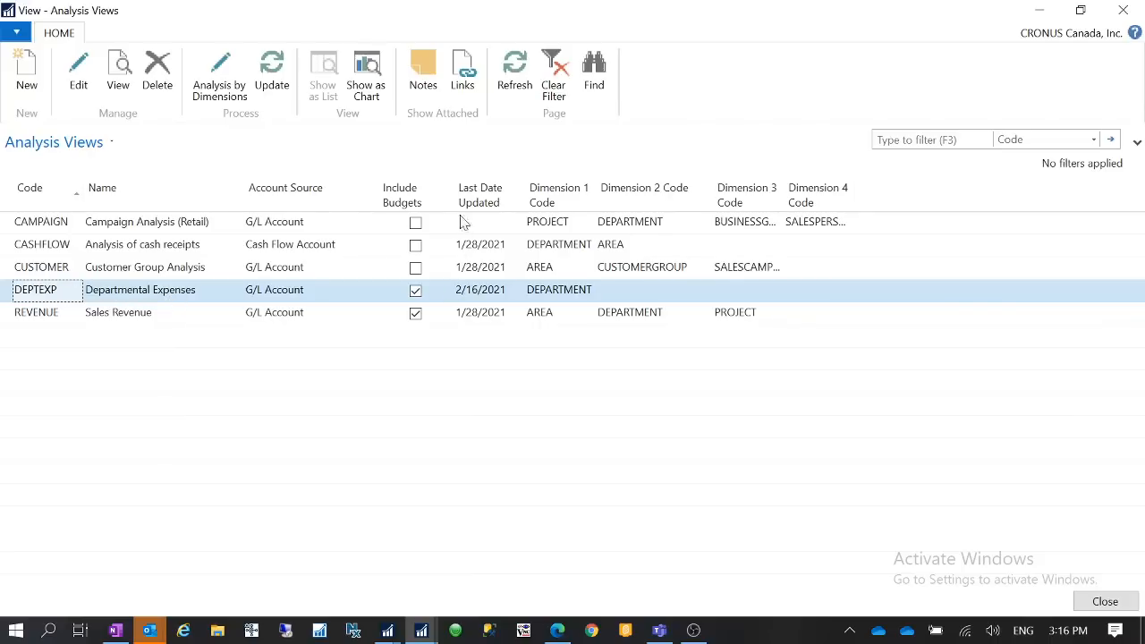
pyautogui.click(414, 289)
pyautogui.moveTo(560, 198)
pyautogui.click(284, 90)
pyautogui.click(1123, 10)
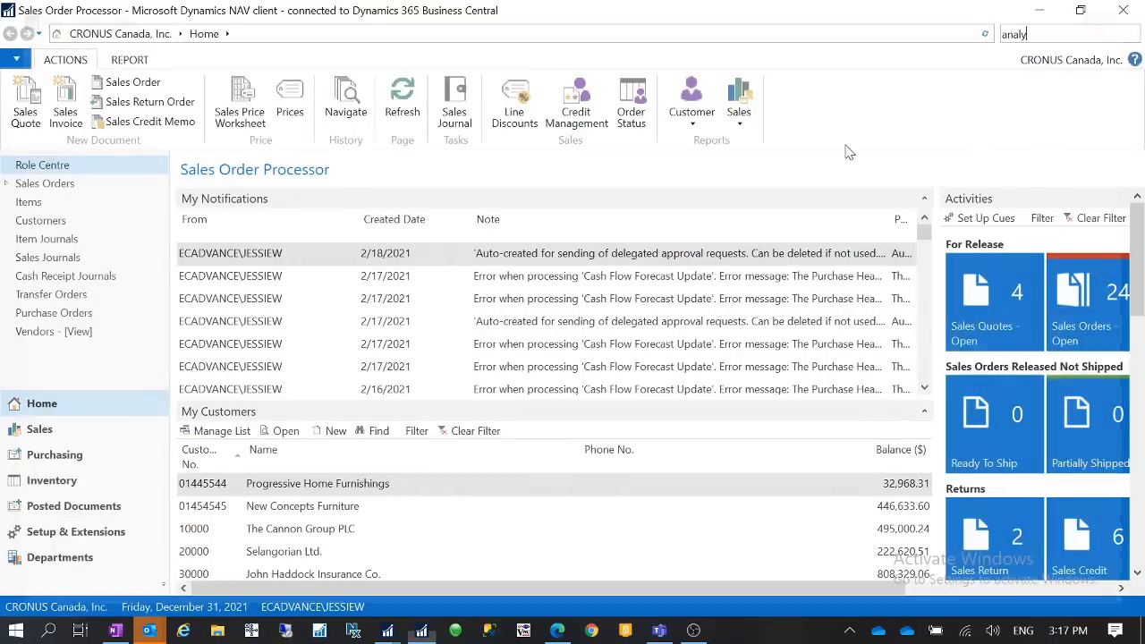
# Search for the G/L Budgets list and open the 2021 budget
pyautogui.moveTo(1035, 35); pyautogui.dragTo(870, 77)
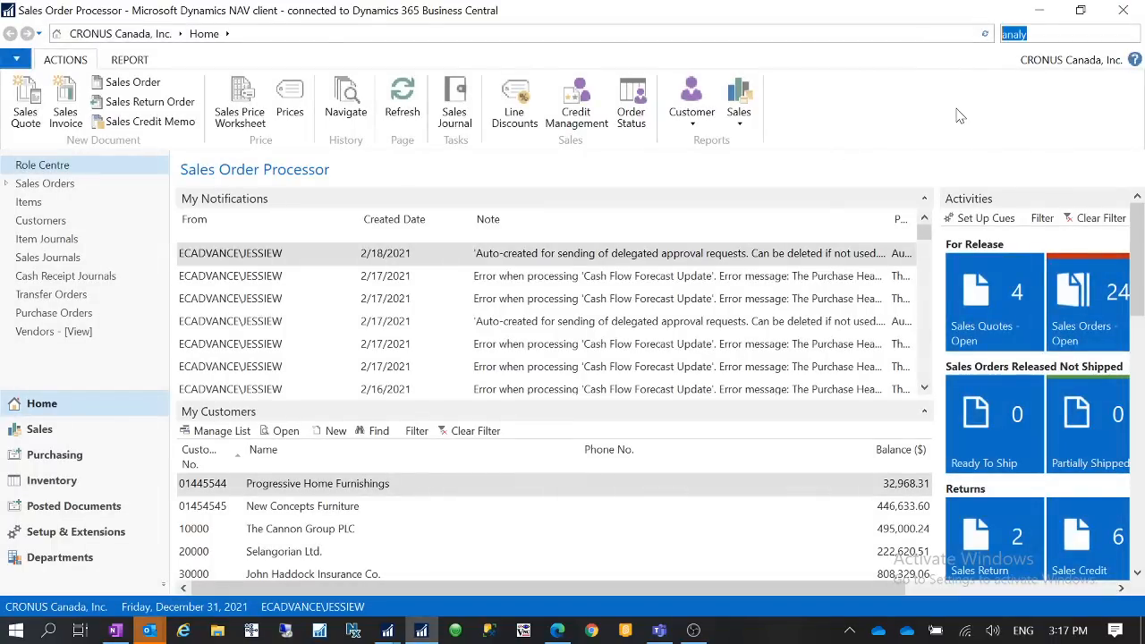
pyautogui.write('g/l bb')
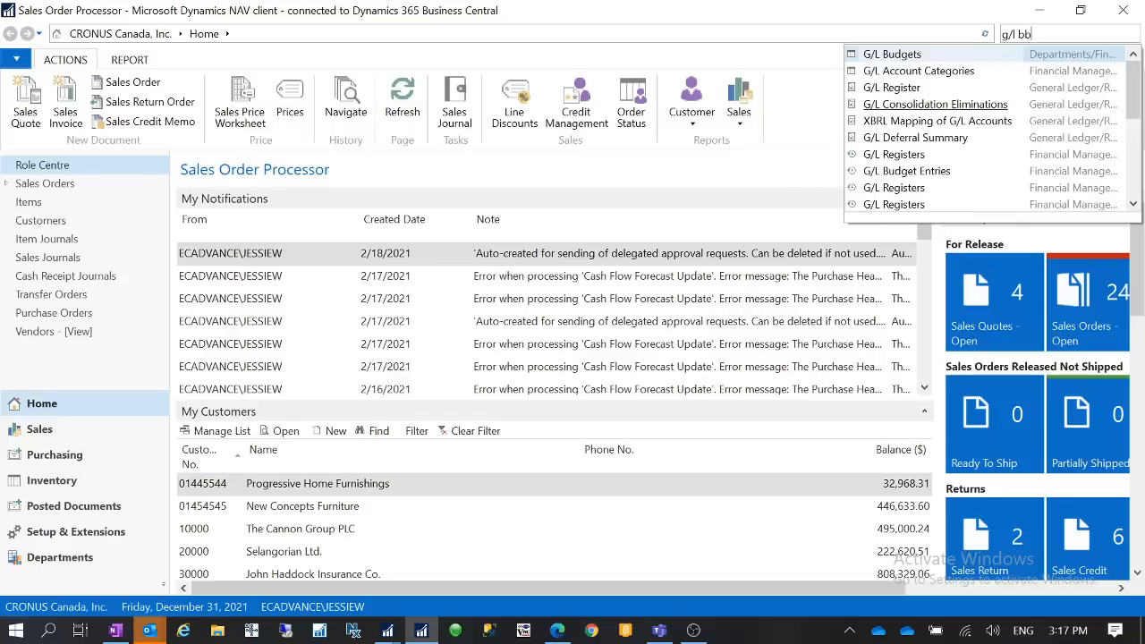
pyautogui.write(' budget')
pyautogui.click(895, 56)
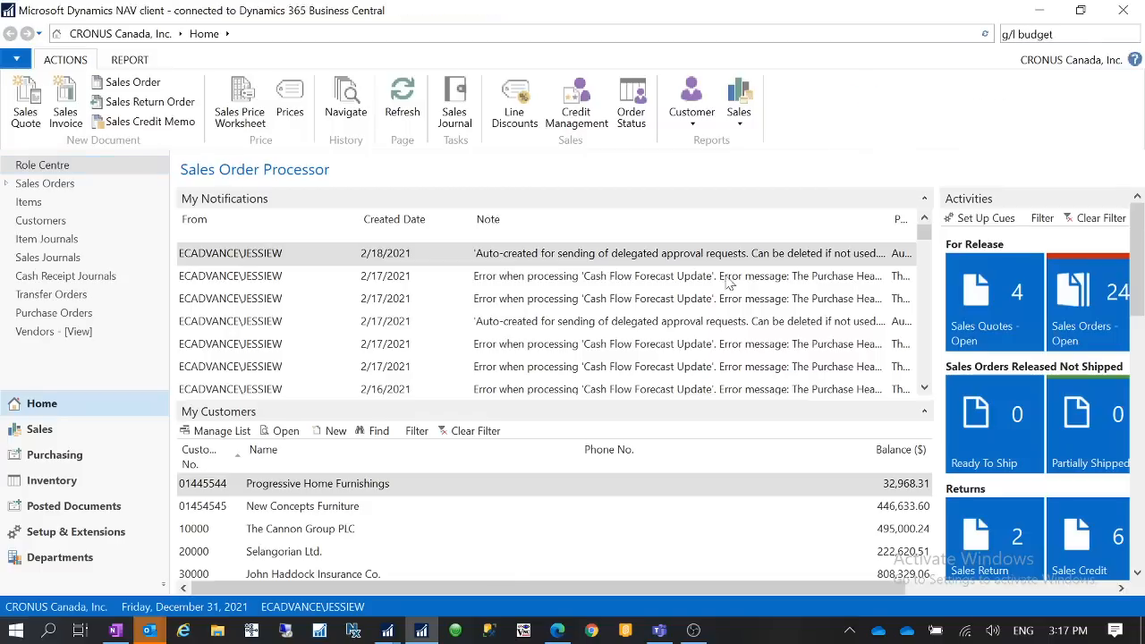
pyautogui.doubleClick(246, 273)
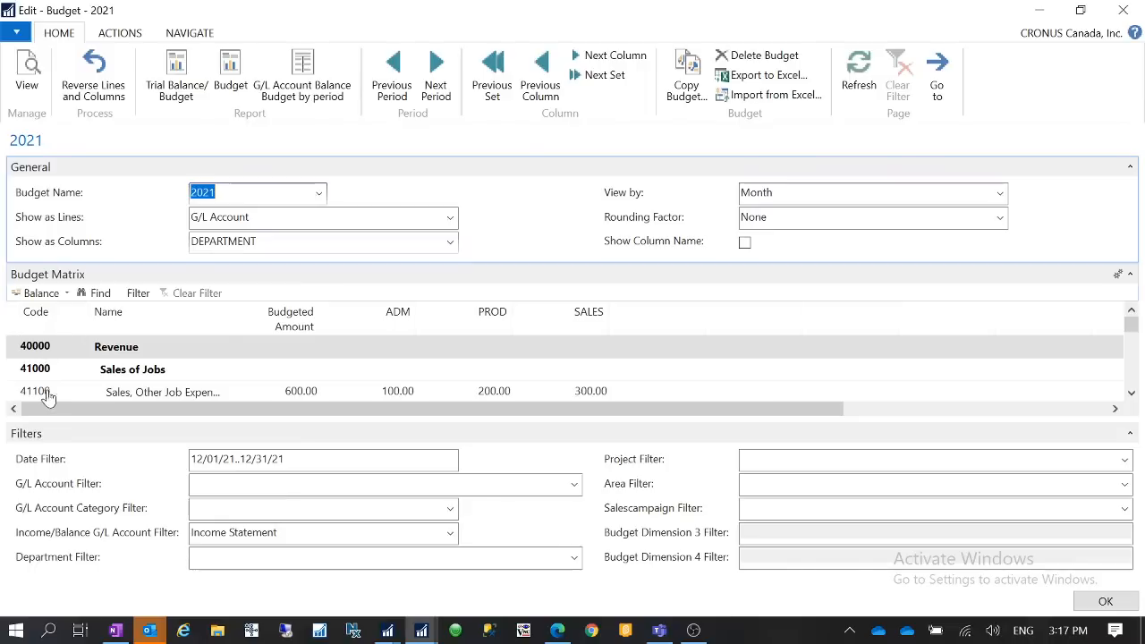
# Review the 2021 budget matrix by G/L account and department, and close the budget
pyautogui.scroll(-10, 49, 394)
pyautogui.scroll(10, 56, 393)
pyautogui.click(206, 242)
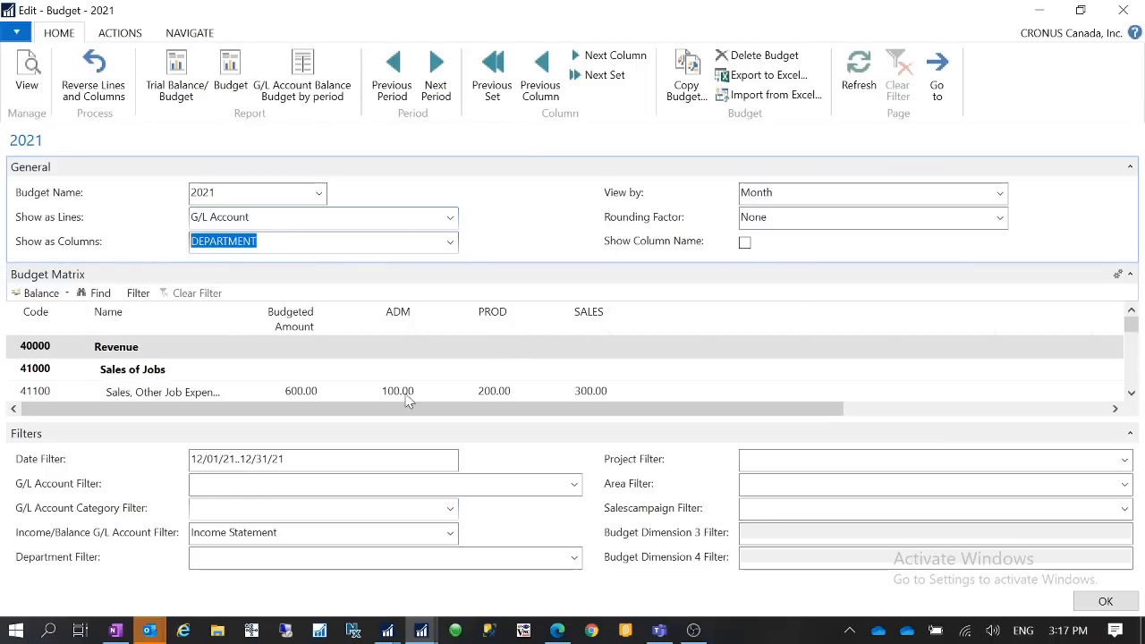
pyautogui.scroll(-2, 382, 393)
pyautogui.scroll(1, 383, 393)
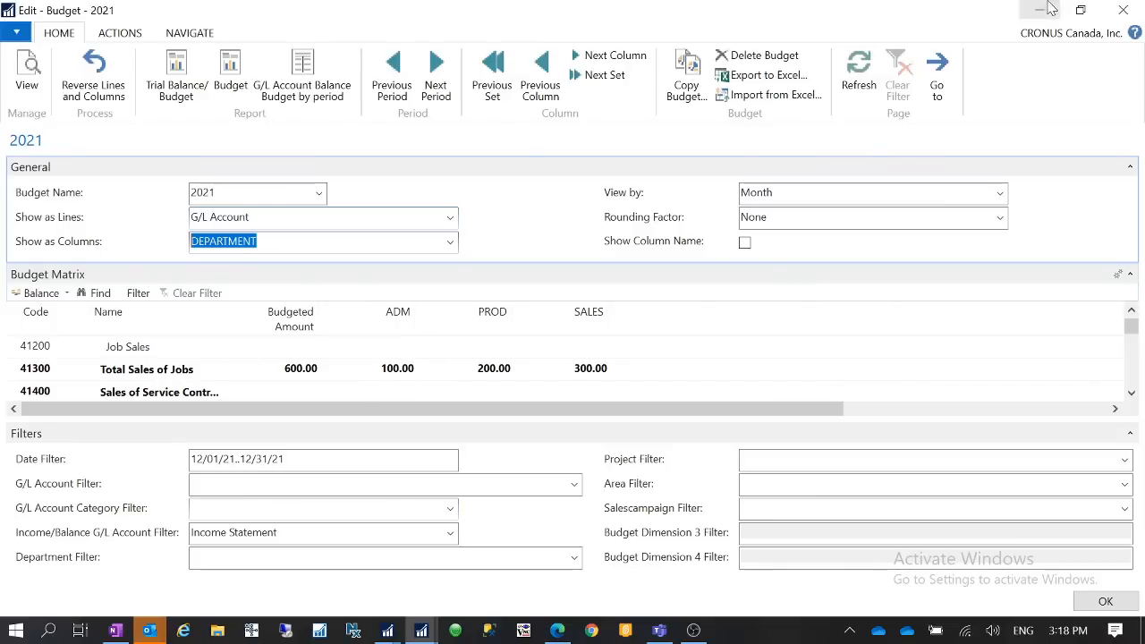
pyautogui.click(1122, 10)
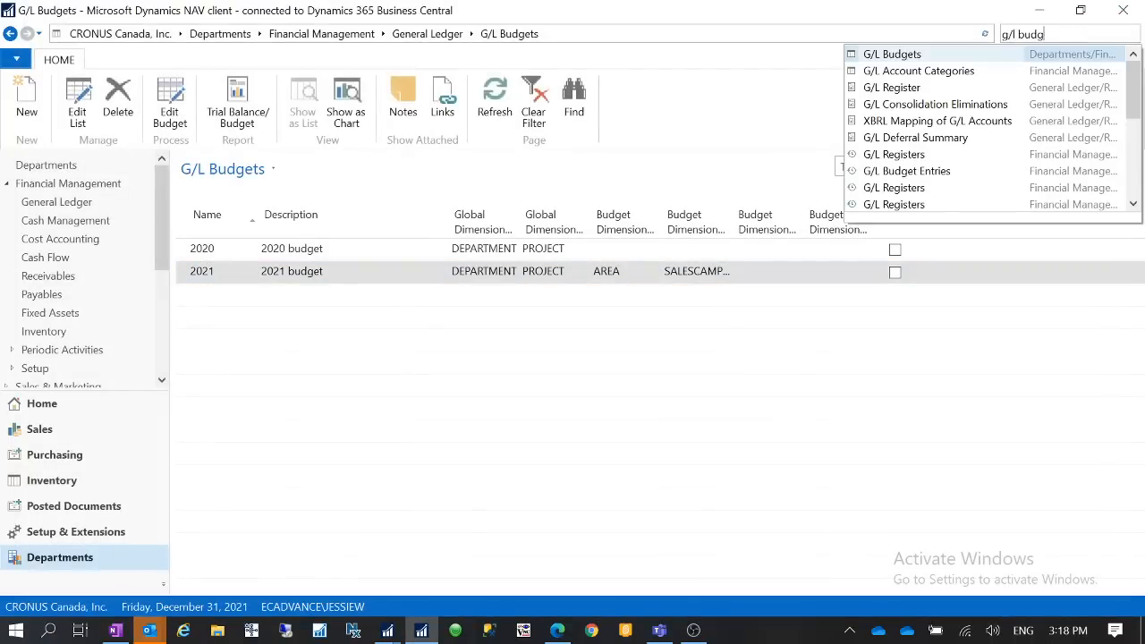
# Open the G/L Budget Entries, look through them, and sort the list by description in descending order
pyautogui.press('Down')
pyautogui.press('Return')
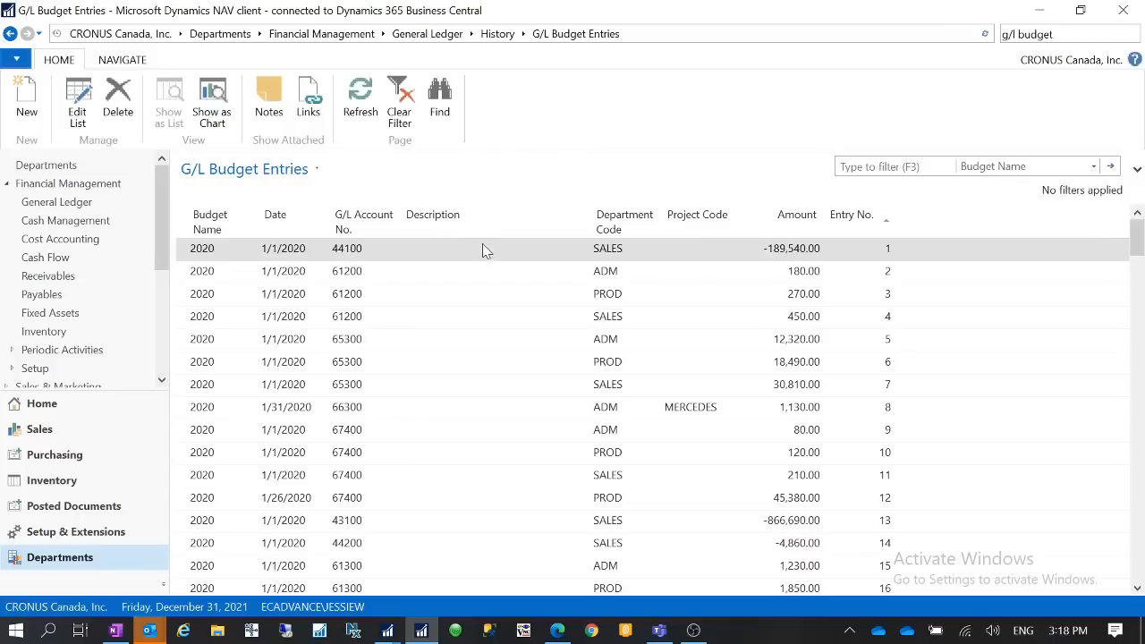
pyautogui.scroll(-3, 469, 394)
pyautogui.scroll(-20, 467, 390)
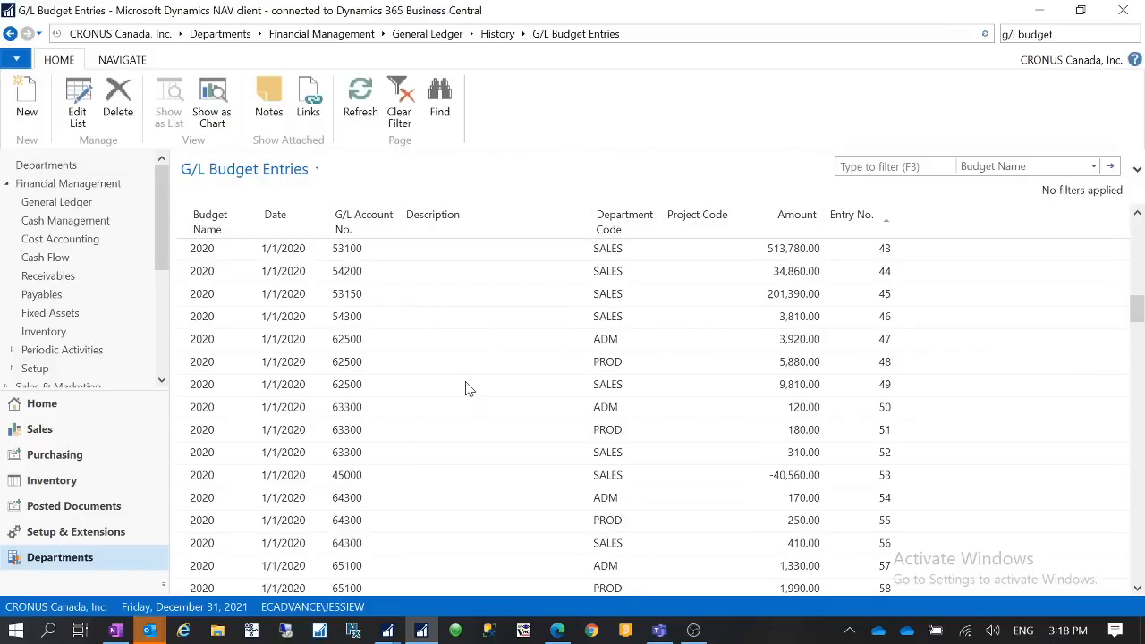
pyautogui.scroll(-12, 463, 388)
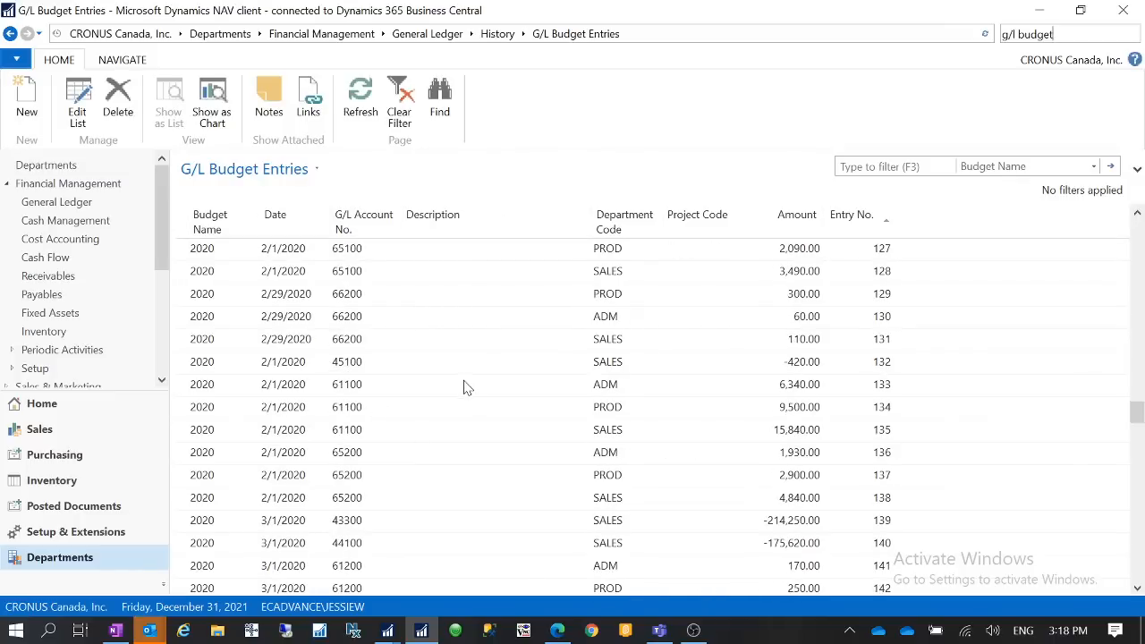
pyautogui.moveTo(1135, 407); pyautogui.dragTo(1134, 545)
pyautogui.scroll(-5, 532, 459)
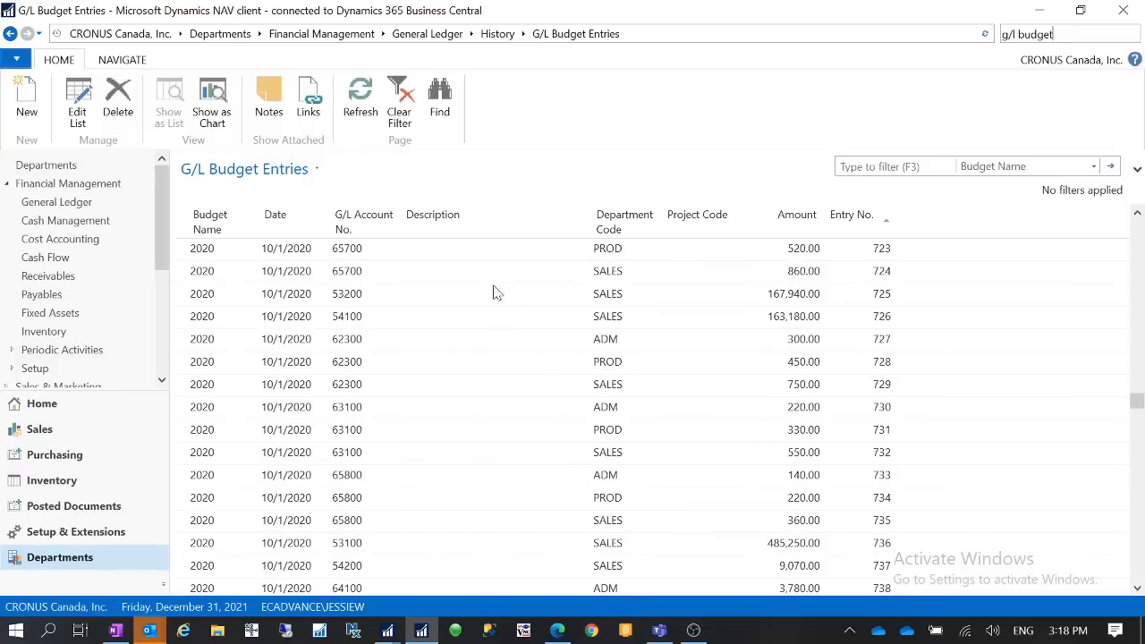
pyautogui.click(463, 231)
pyautogui.click(464, 231)
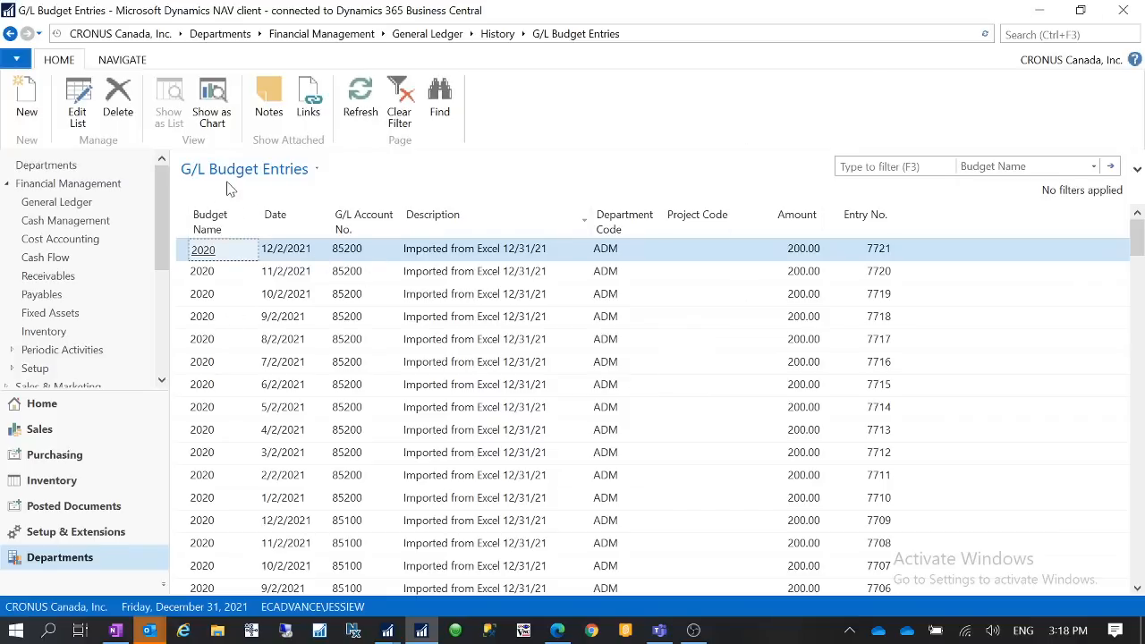
# Search for account schedules and open the Account Schedules list
pyautogui.click(1077, 34)
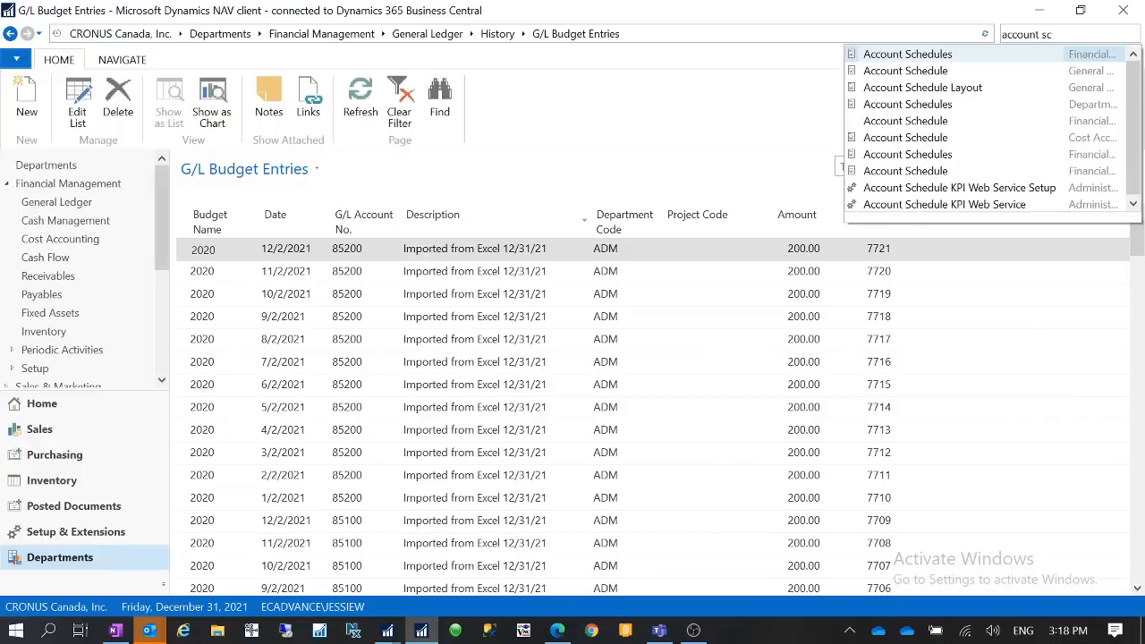
pyautogui.click(908, 55)
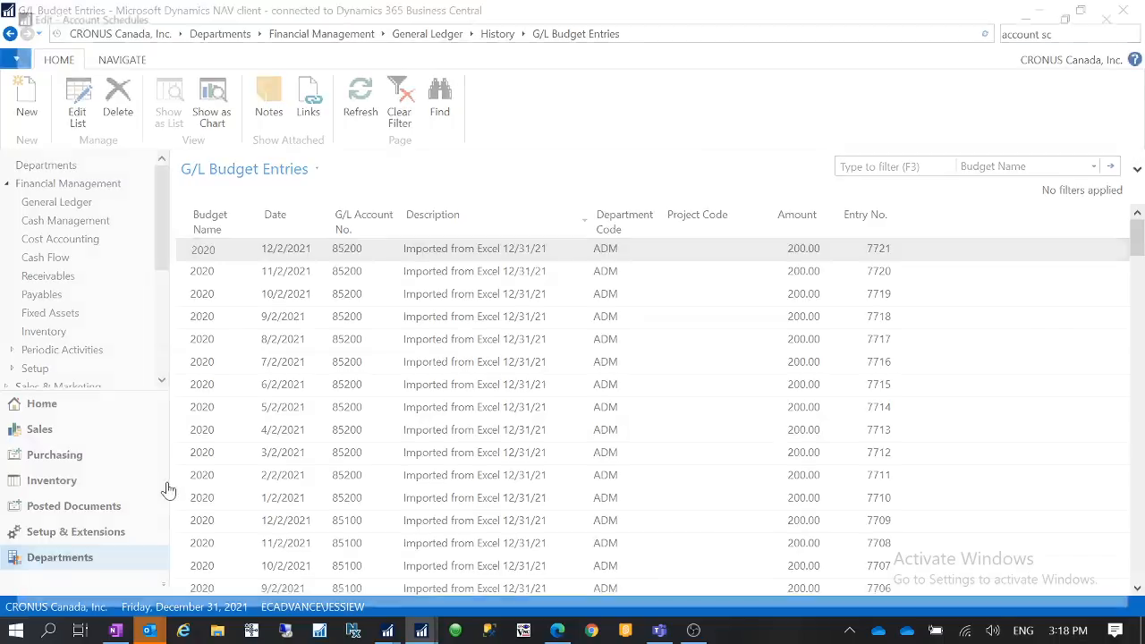
pyautogui.scroll(-3, 241, 492)
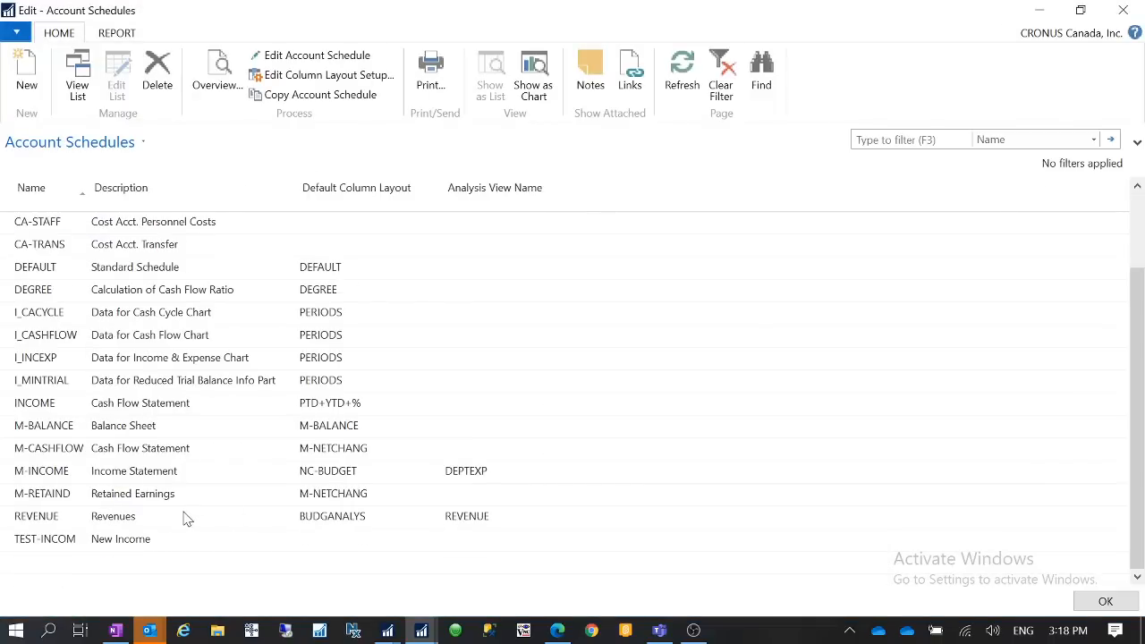
# Choose DEPTEXP as the analysis view for the M-INCOME account schedule from the full Analysis Views list
pyautogui.click(13, 471)
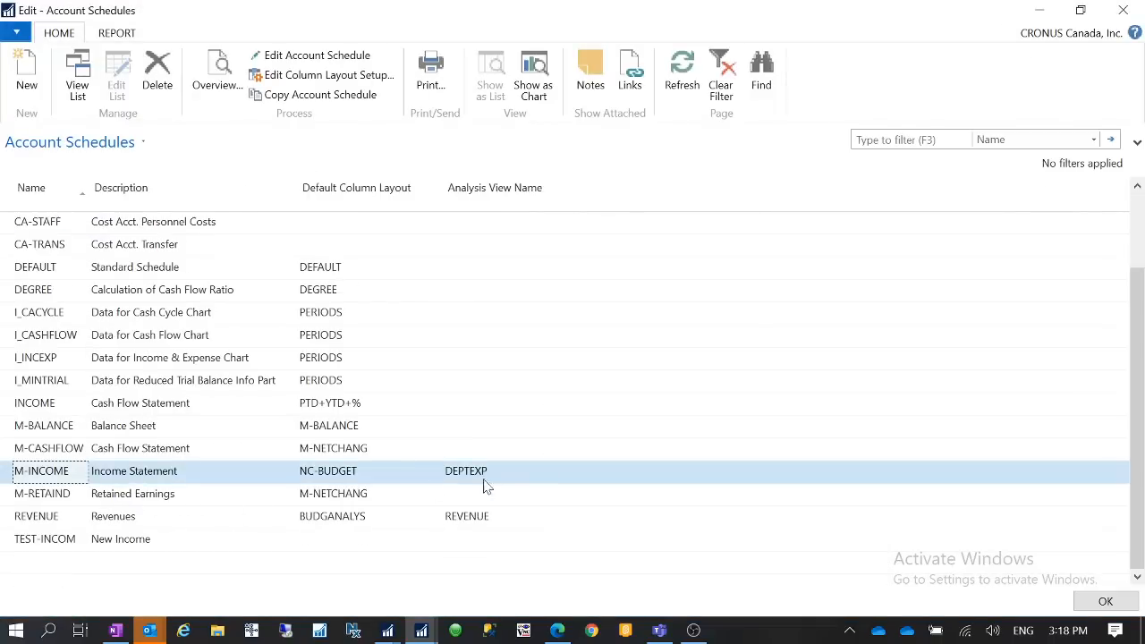
pyautogui.click(478, 472)
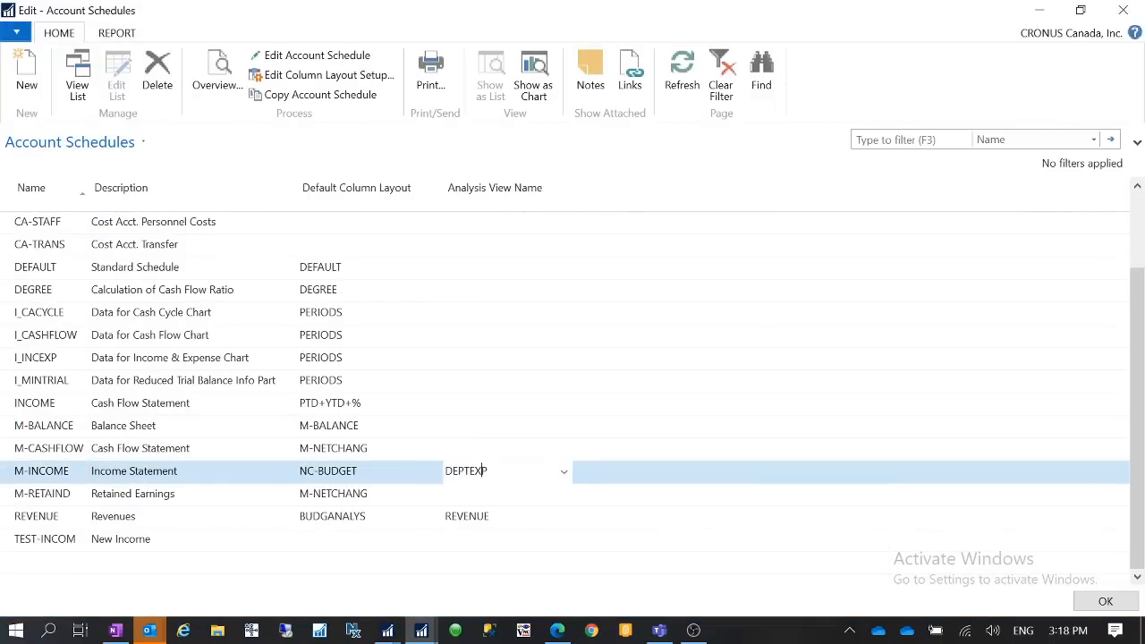
pyautogui.click(563, 471)
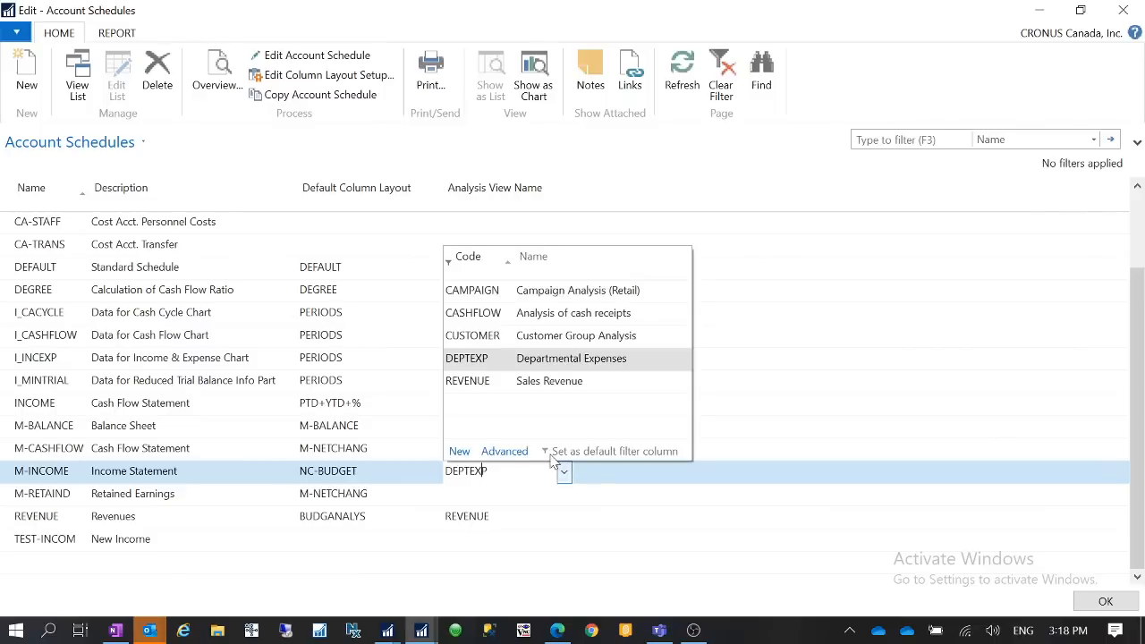
pyautogui.click(518, 454)
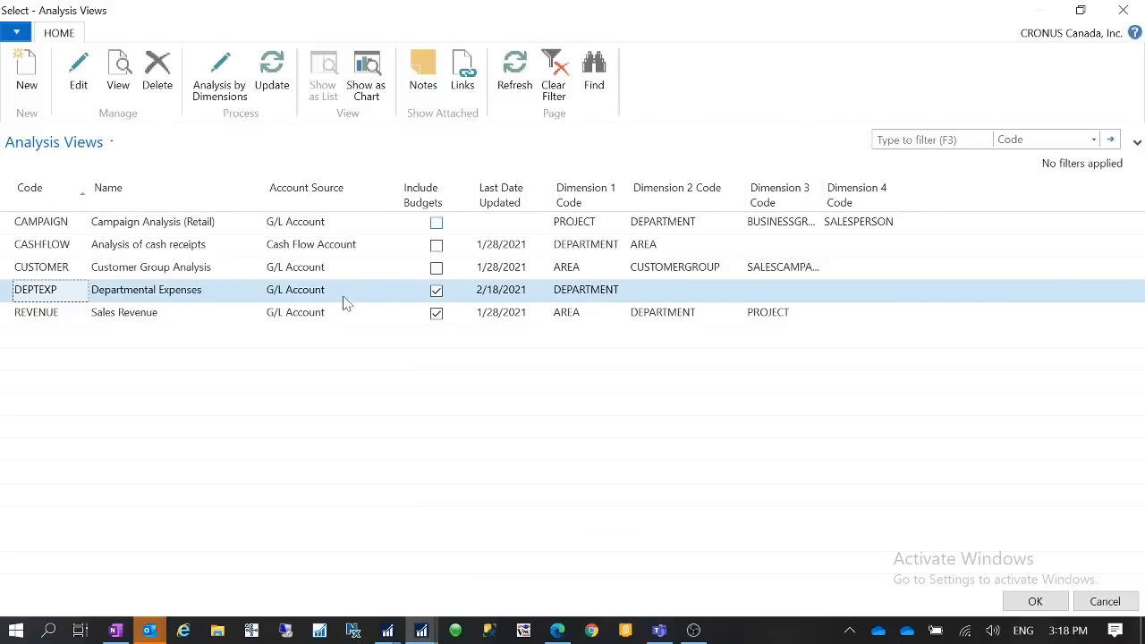
pyautogui.click(1030, 601)
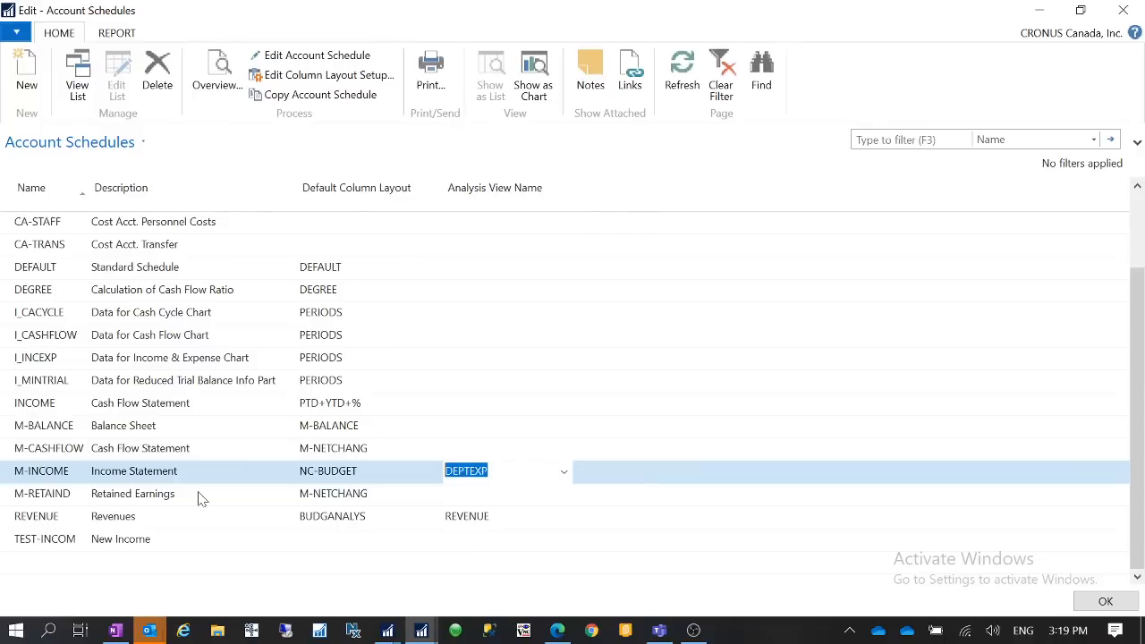
# Open the setup of M-INCOME's default column layout NC-BUDGET and examine the ledger entry type of its columns
pyautogui.click(320, 471)
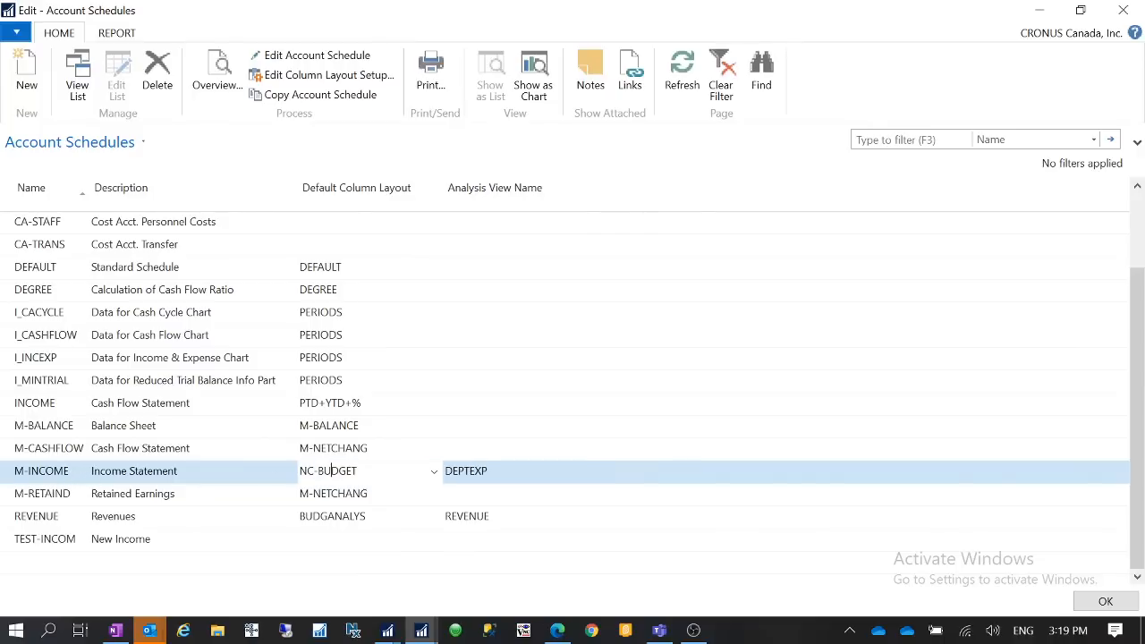
pyautogui.click(433, 475)
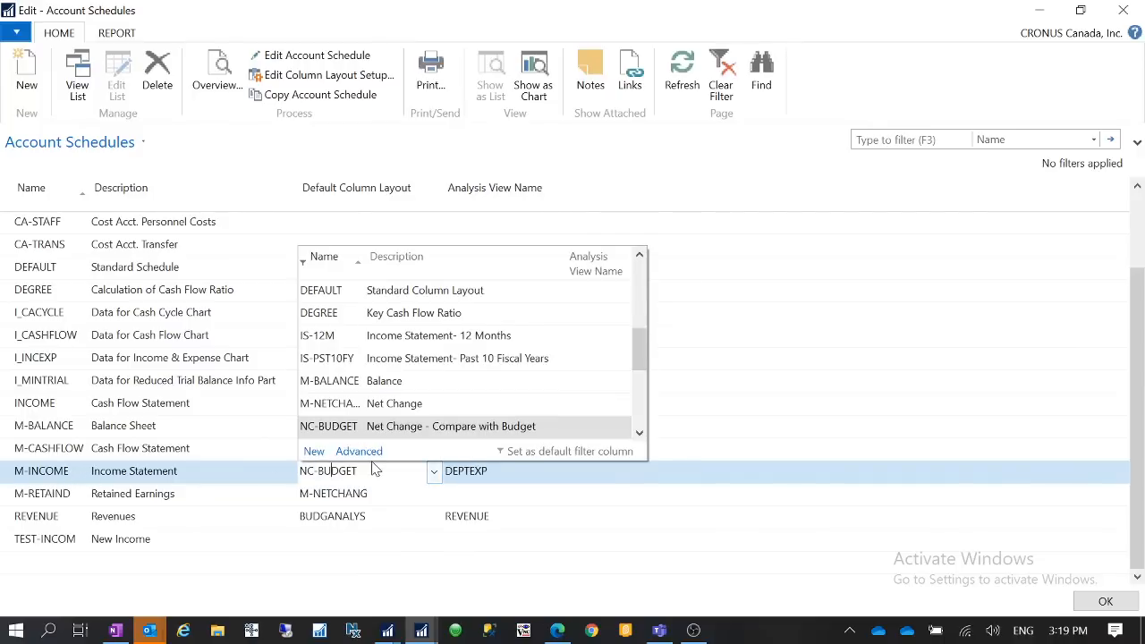
pyautogui.click(367, 452)
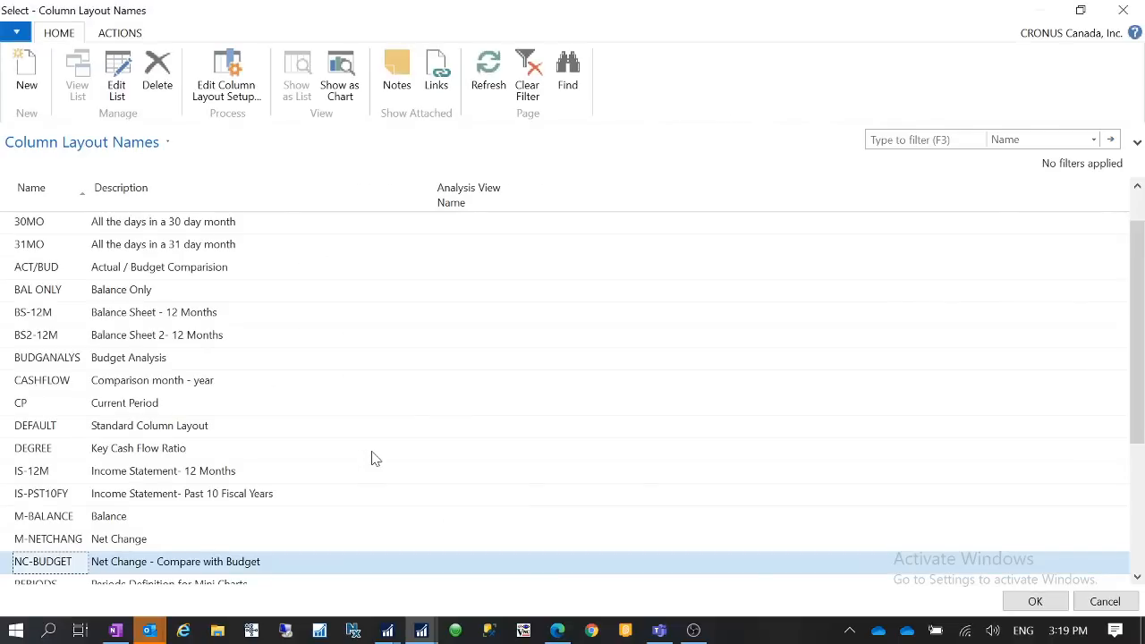
pyautogui.click(231, 97)
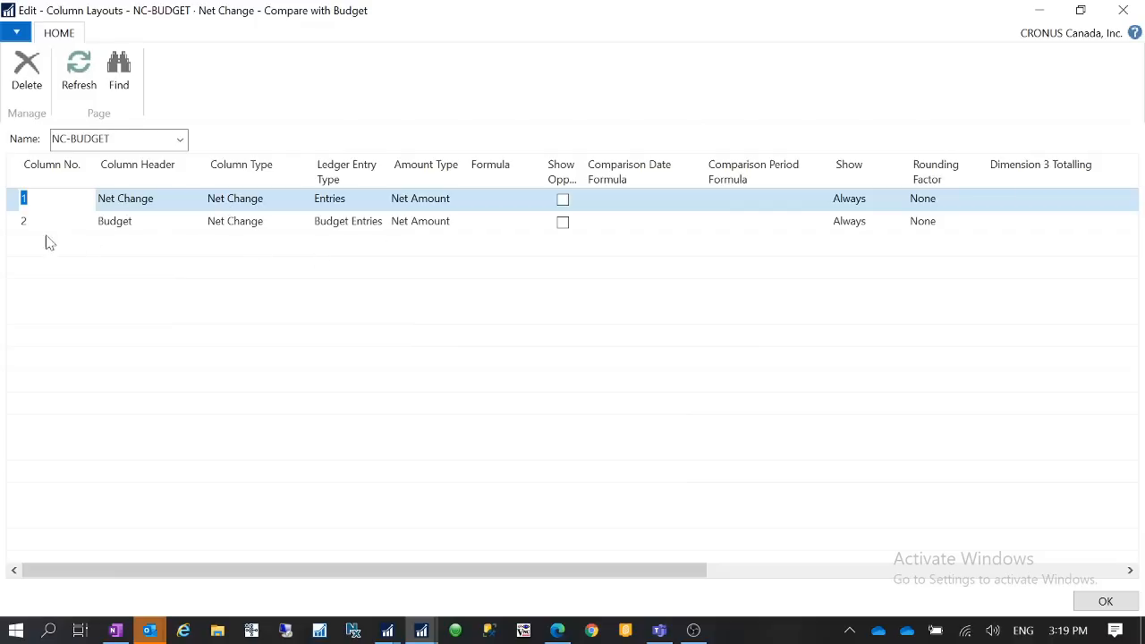
pyautogui.click(17, 228)
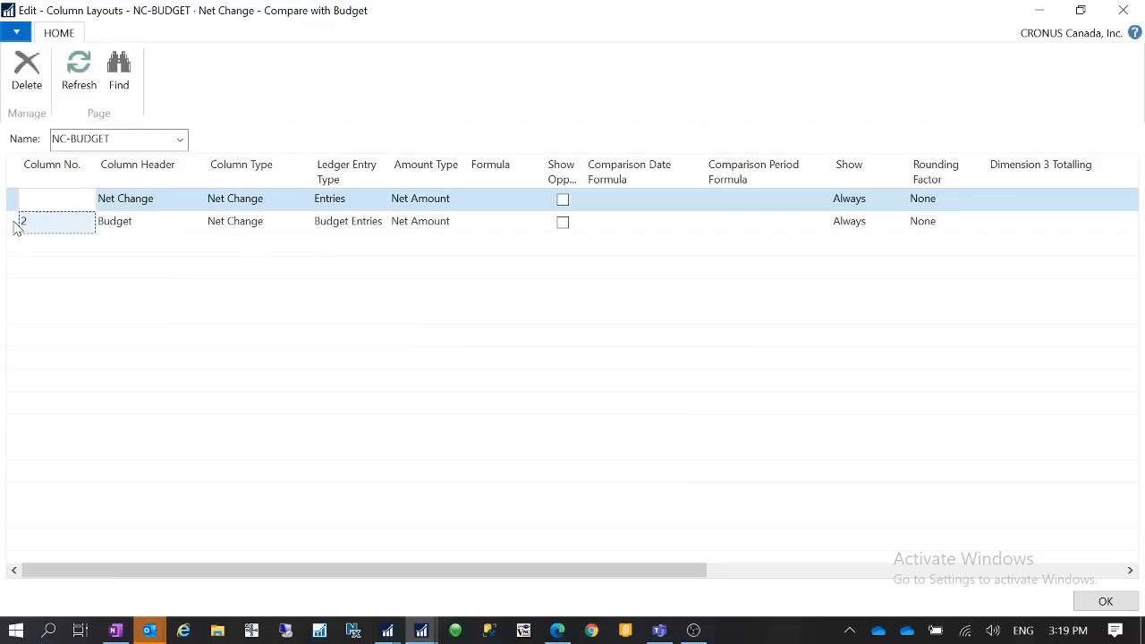
pyautogui.click(347, 198)
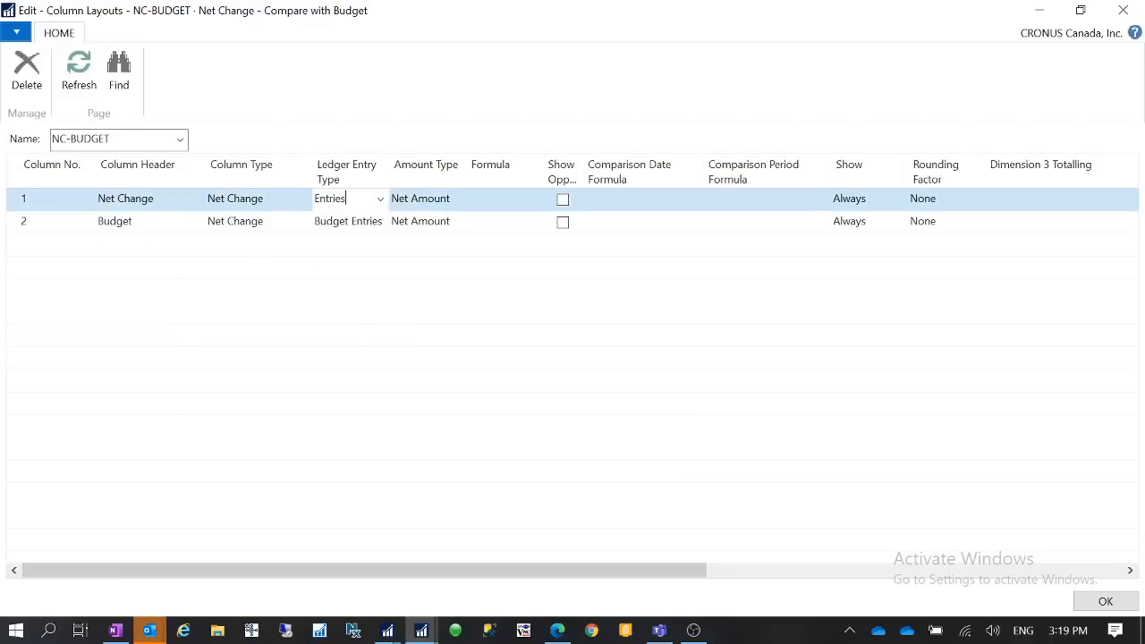
# Check the available ledger entry type options for both the Net Change and Budget columns
pyautogui.click(380, 200)
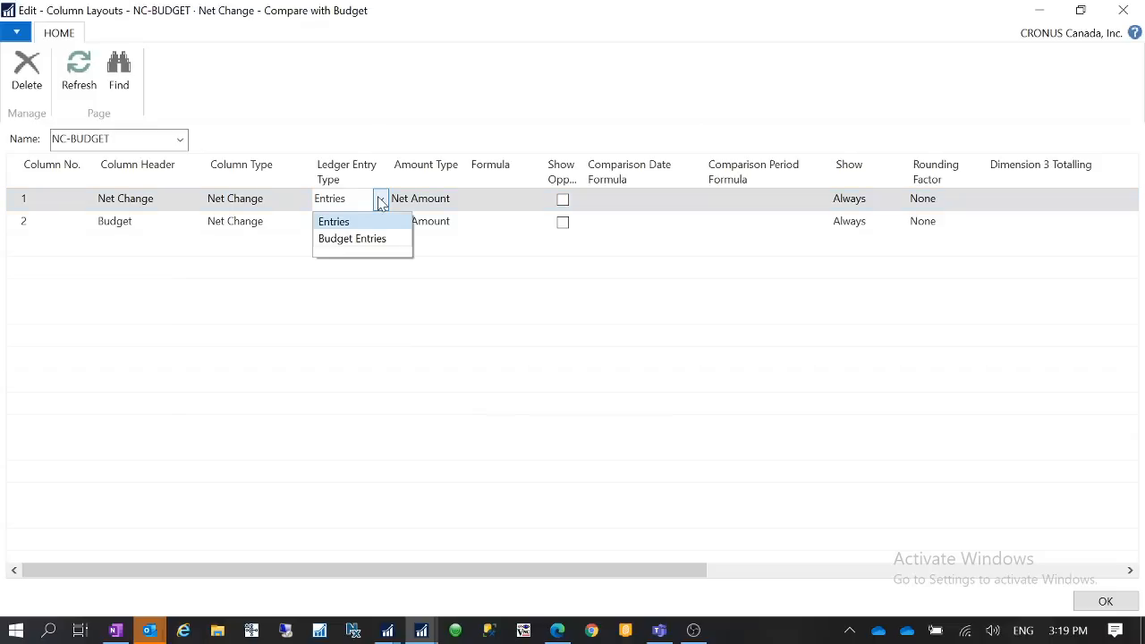
pyautogui.click(380, 201)
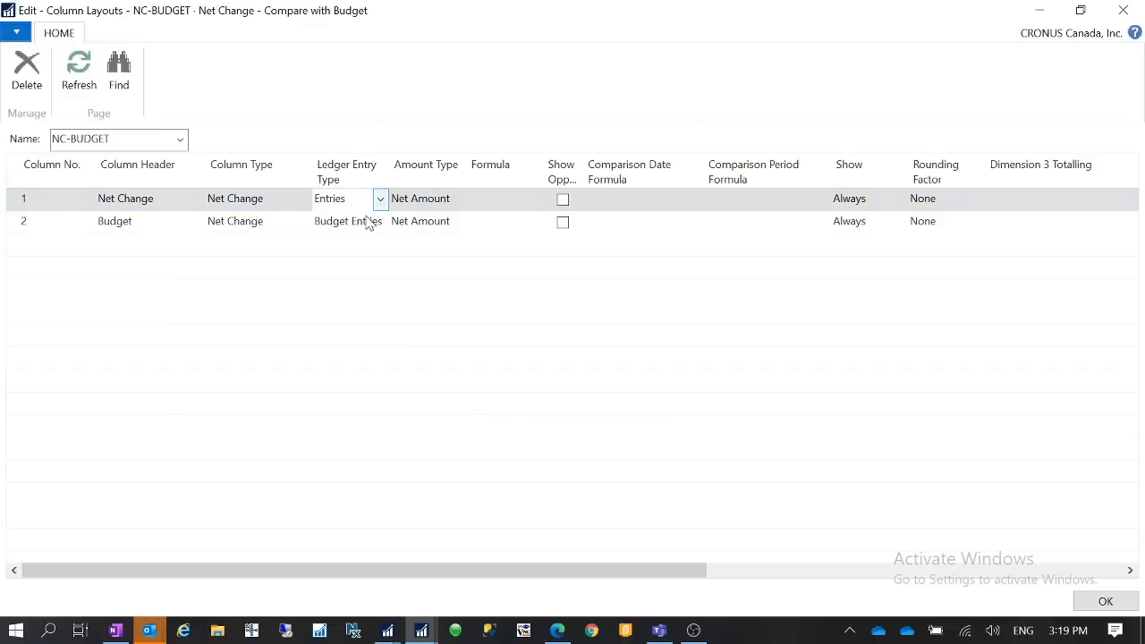
pyautogui.click(367, 222)
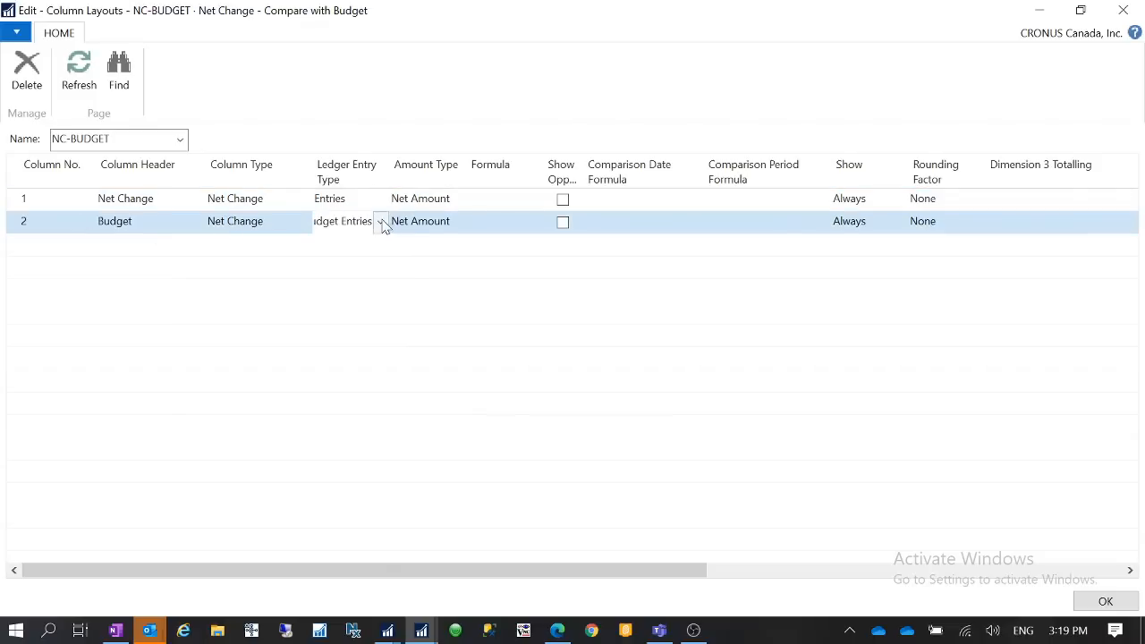
pyautogui.click(381, 221)
pyautogui.click(381, 221)
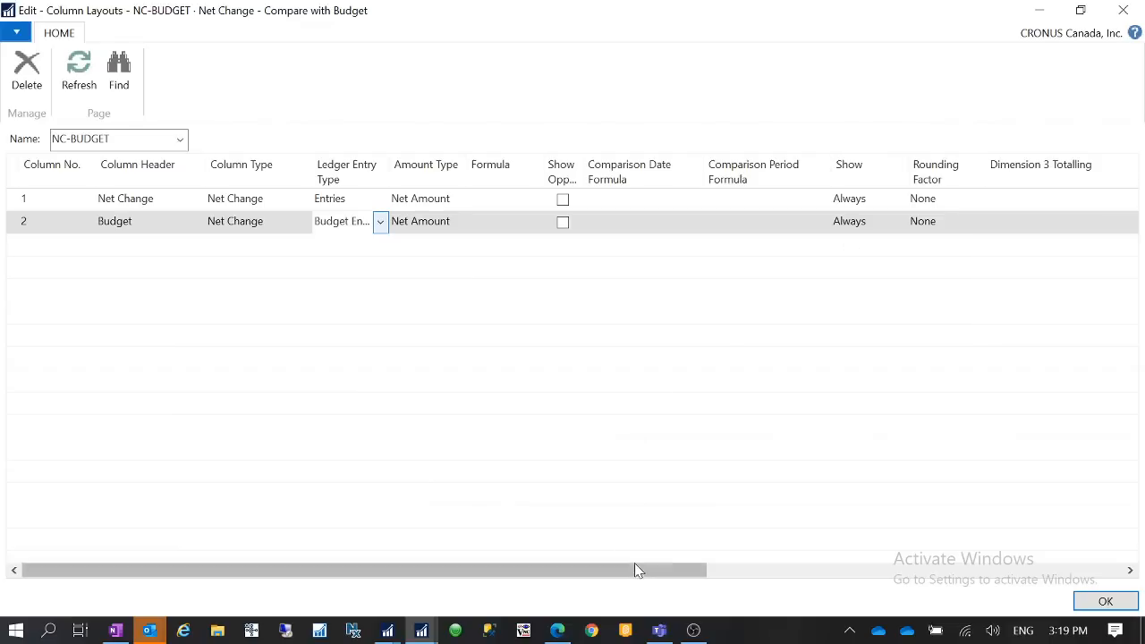
# Examine the dimension totalling fields of the NC-BUDGET column layout, including Department Code Totalling and Project Code Totalling
pyautogui.moveTo(634, 564); pyautogui.dragTo(880, 551)
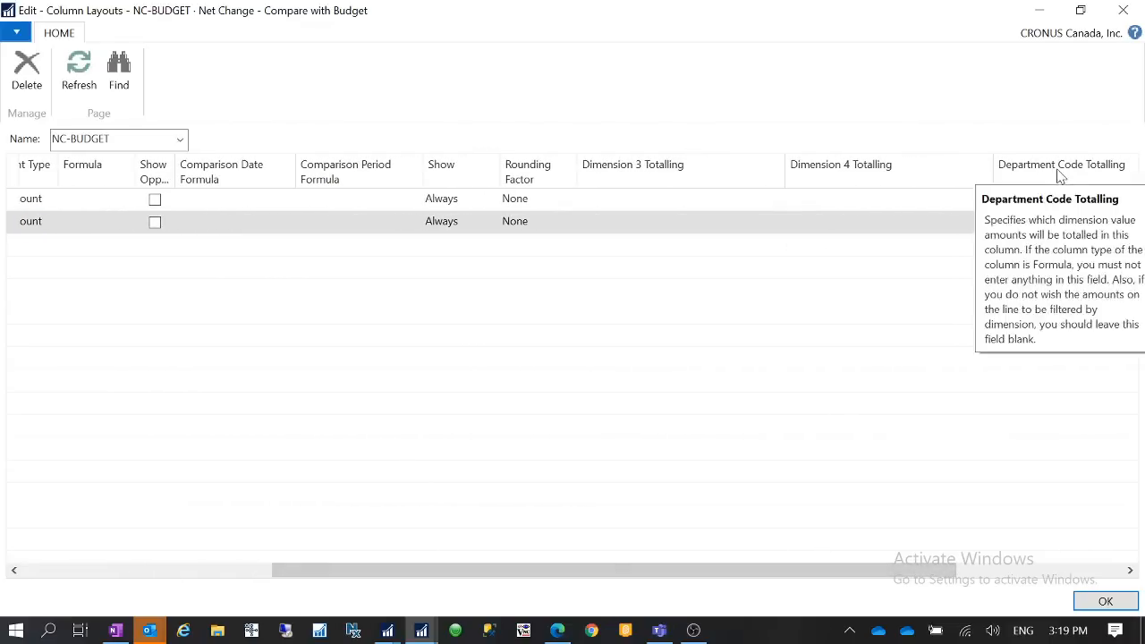
pyautogui.moveTo(846, 569); pyautogui.dragTo(1012, 570)
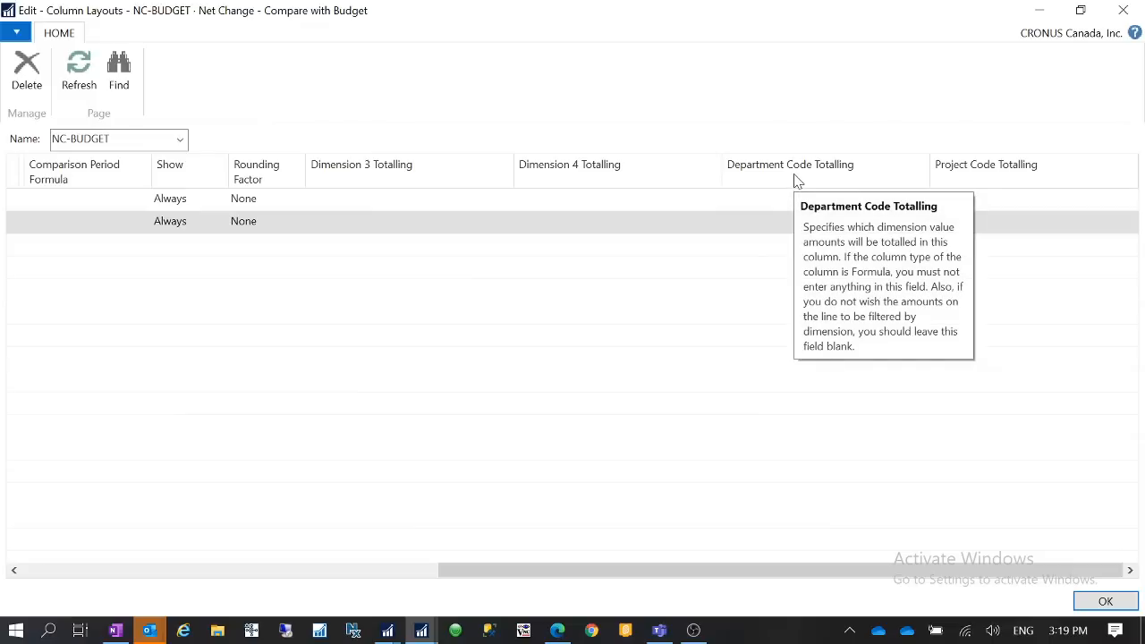
pyautogui.rightClick(749, 183)
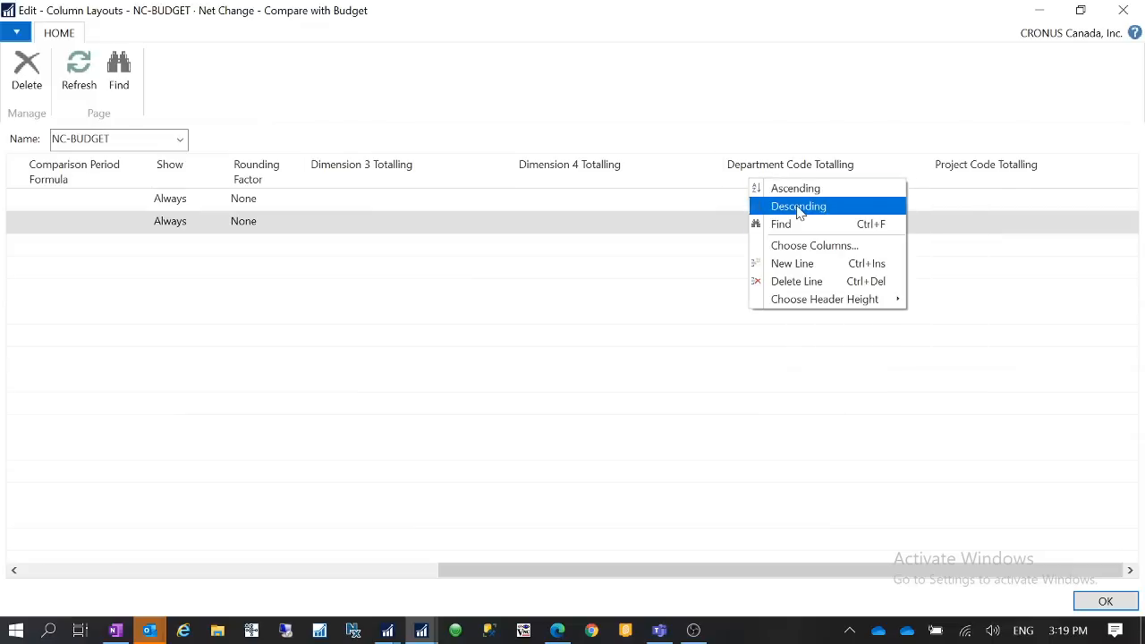
pyautogui.click(375, 183)
pyautogui.click(996, 167)
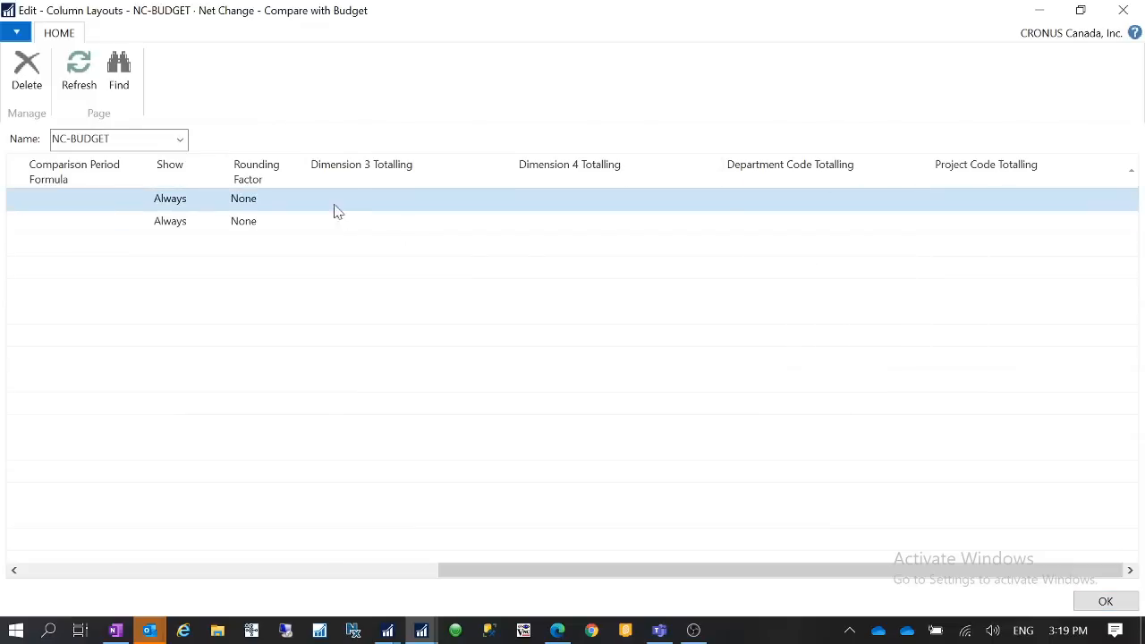
pyautogui.click(348, 195)
pyautogui.click(690, 172)
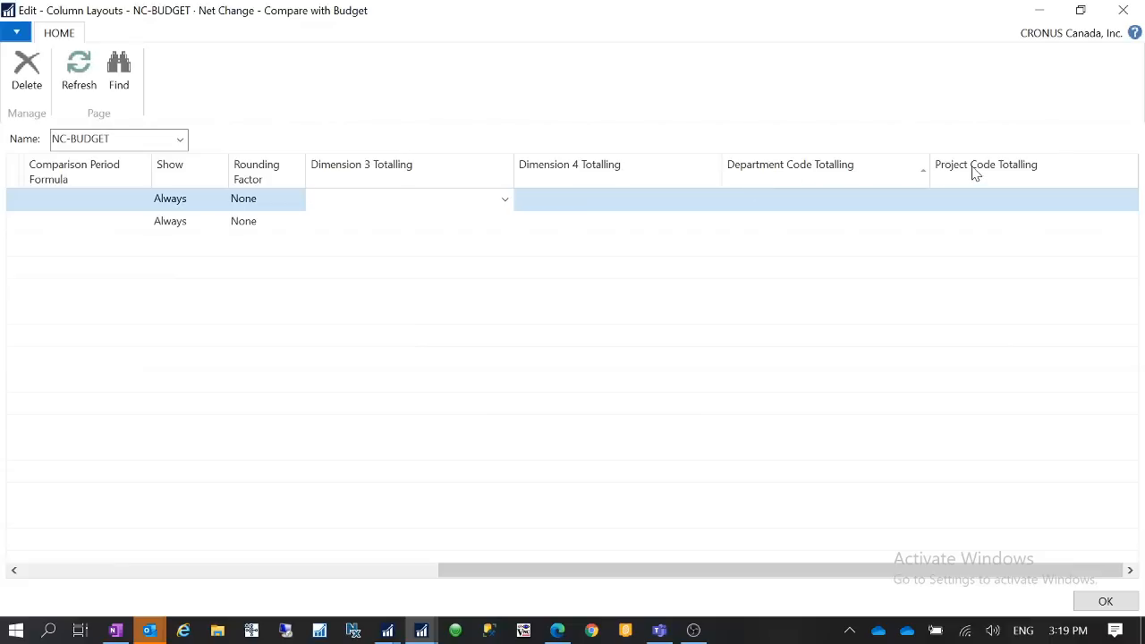
# View the department values offered for the Net Change column's Department Code Totalling, and return to the Account Schedules list
pyautogui.click(860, 204)
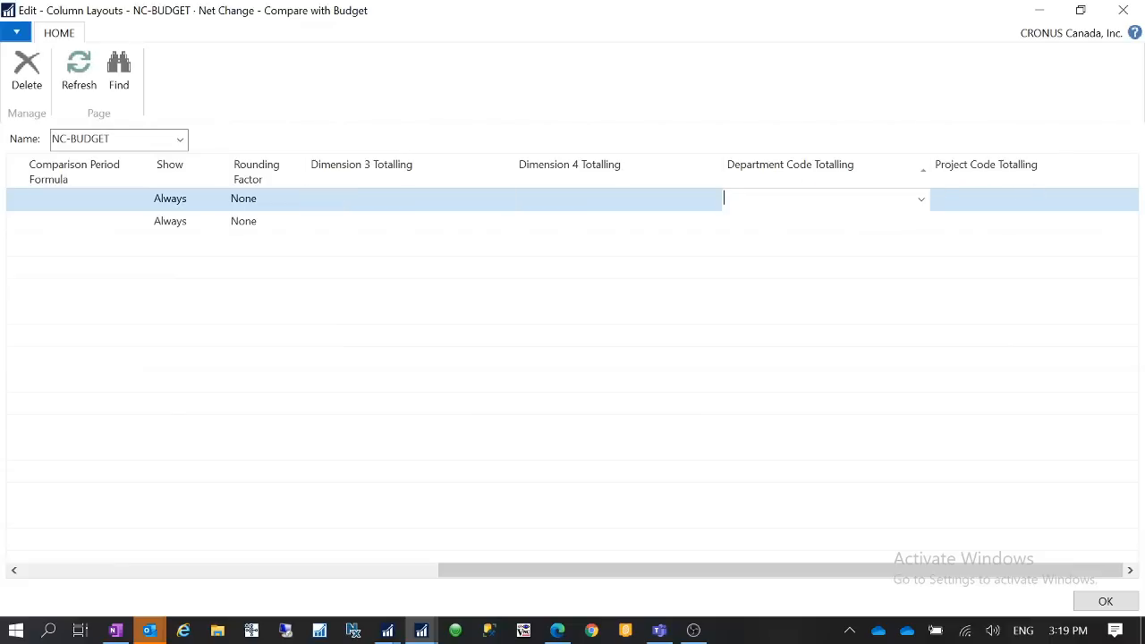
pyautogui.click(920, 199)
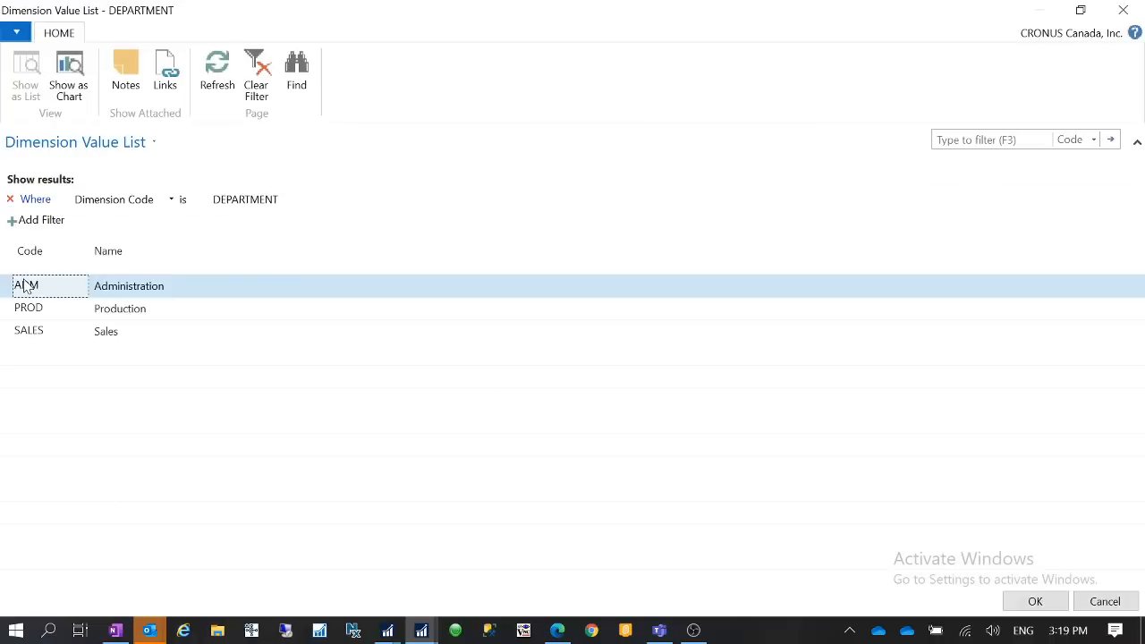
pyautogui.click(1038, 602)
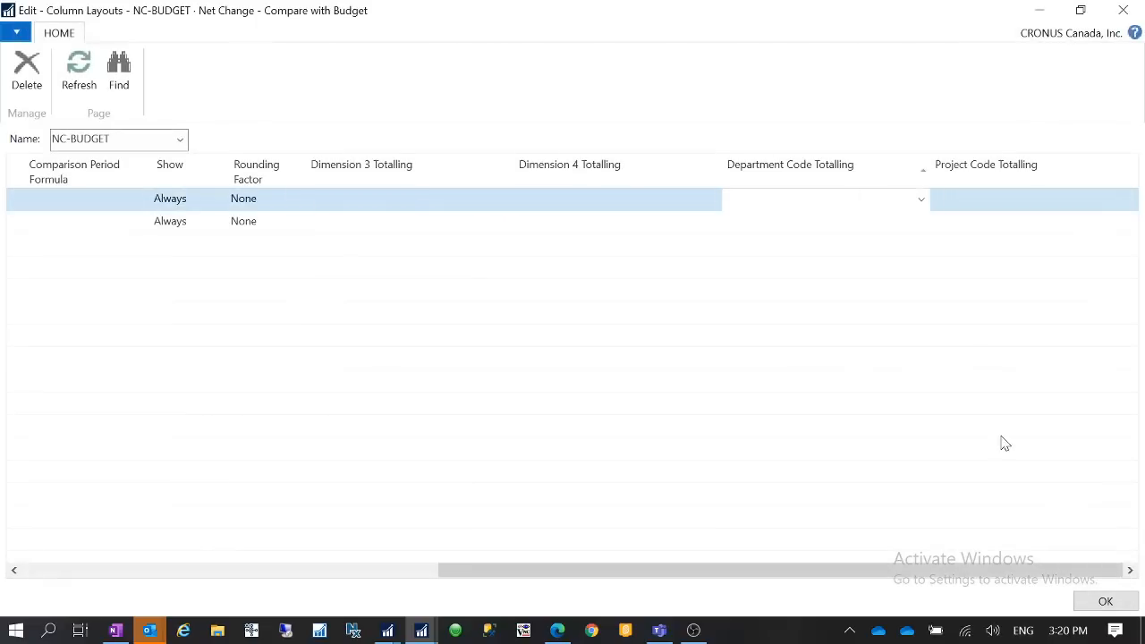
pyautogui.click(1105, 600)
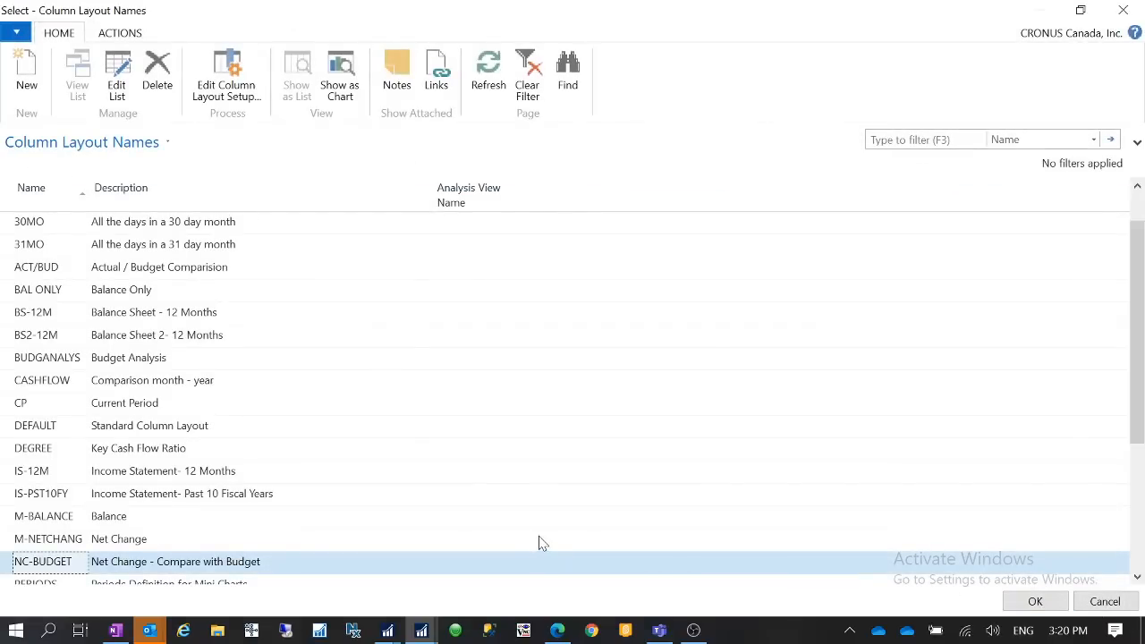
pyautogui.click(1035, 601)
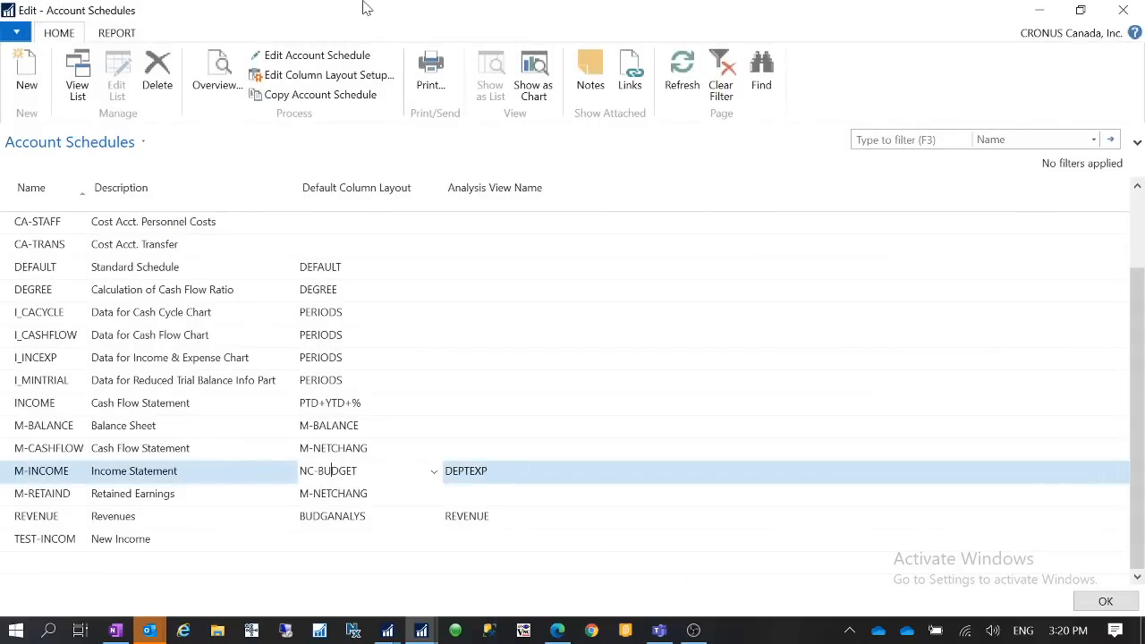
# Open the M-INCOME account schedule's rows and view the department values offered for the Income row's Department Code Totalling
pyautogui.click(313, 56)
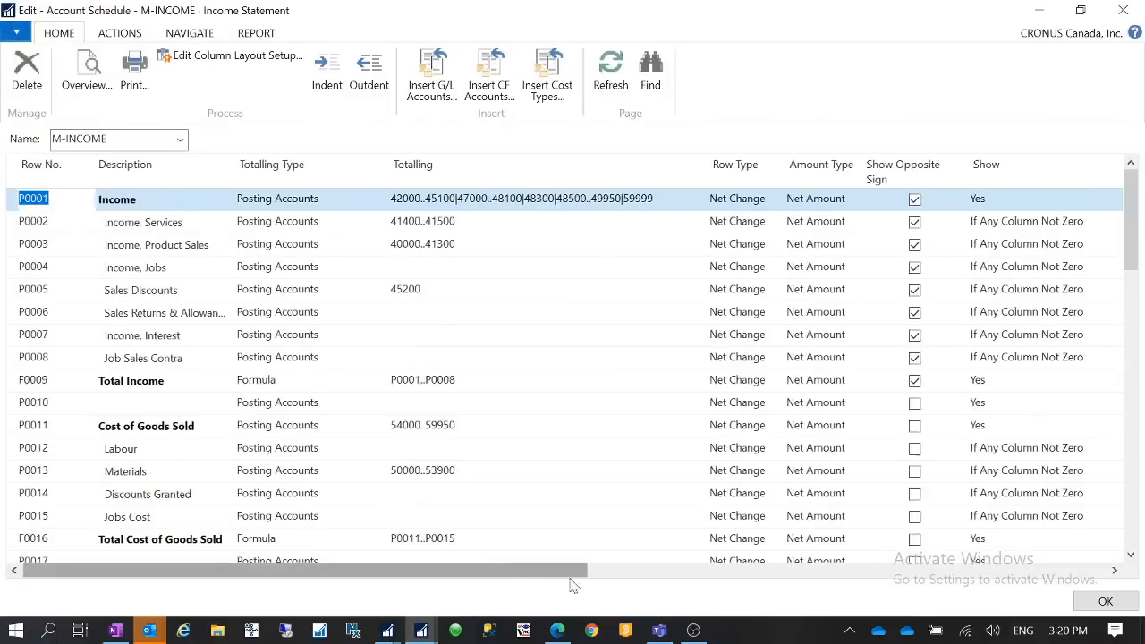
pyautogui.moveTo(574, 570); pyautogui.dragTo(1044, 590)
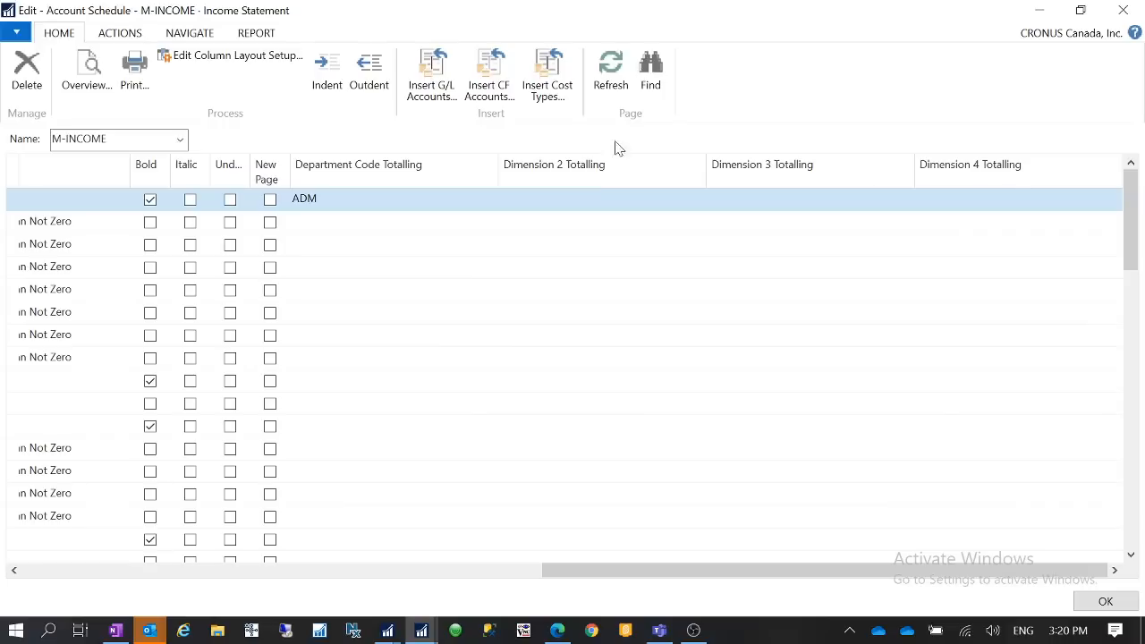
pyautogui.click(378, 198)
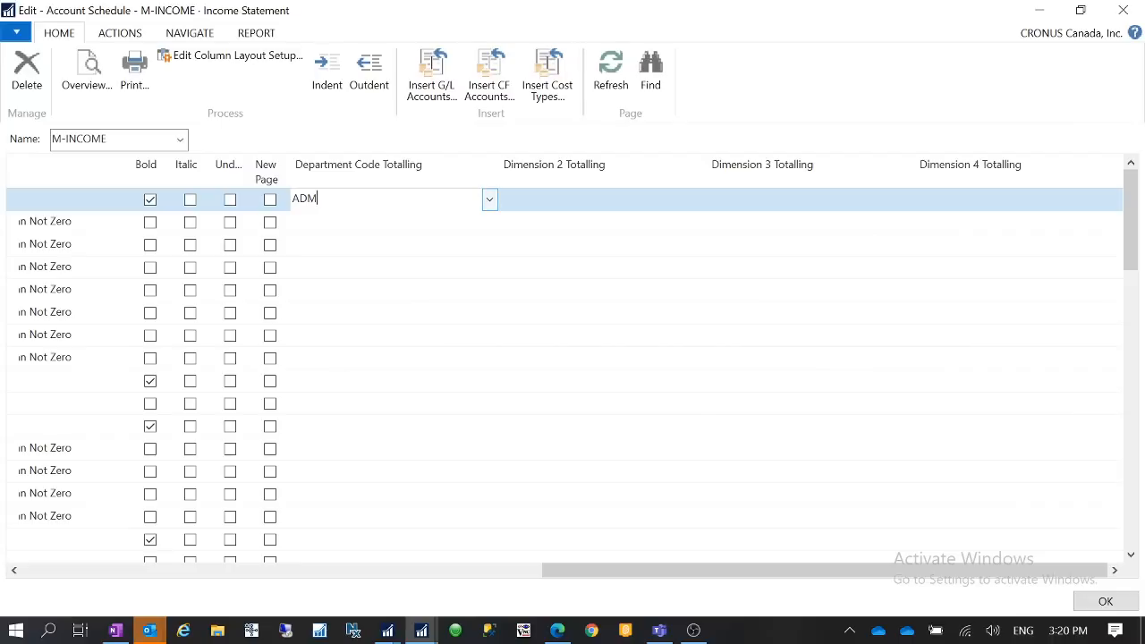
pyautogui.moveTo(367, 198); pyautogui.dragTo(123, 188)
pyautogui.click(492, 201)
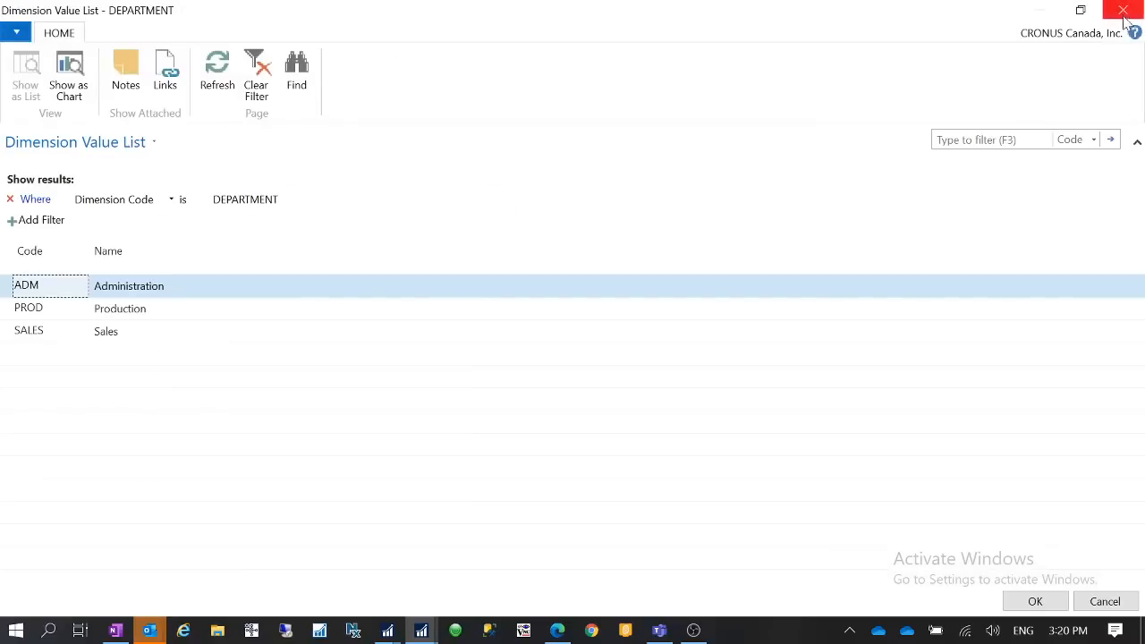
pyautogui.click(1123, 10)
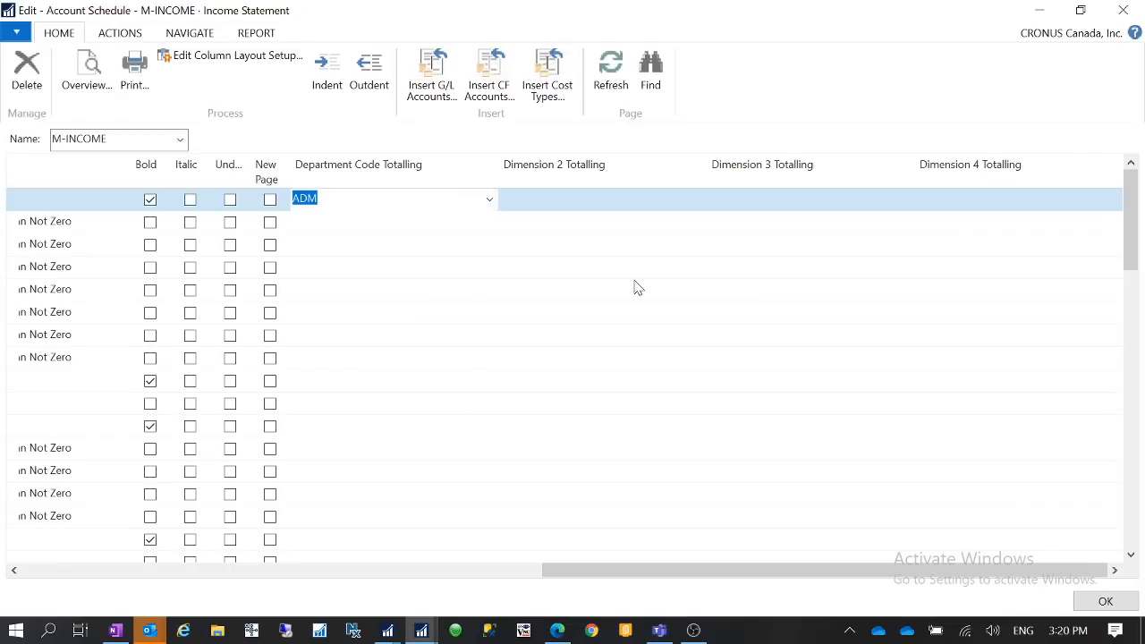
# Clear the Department Code Totalling of the Income row and close the M-INCOME account schedule
pyautogui.press('Delete')
pyautogui.press('Tab')
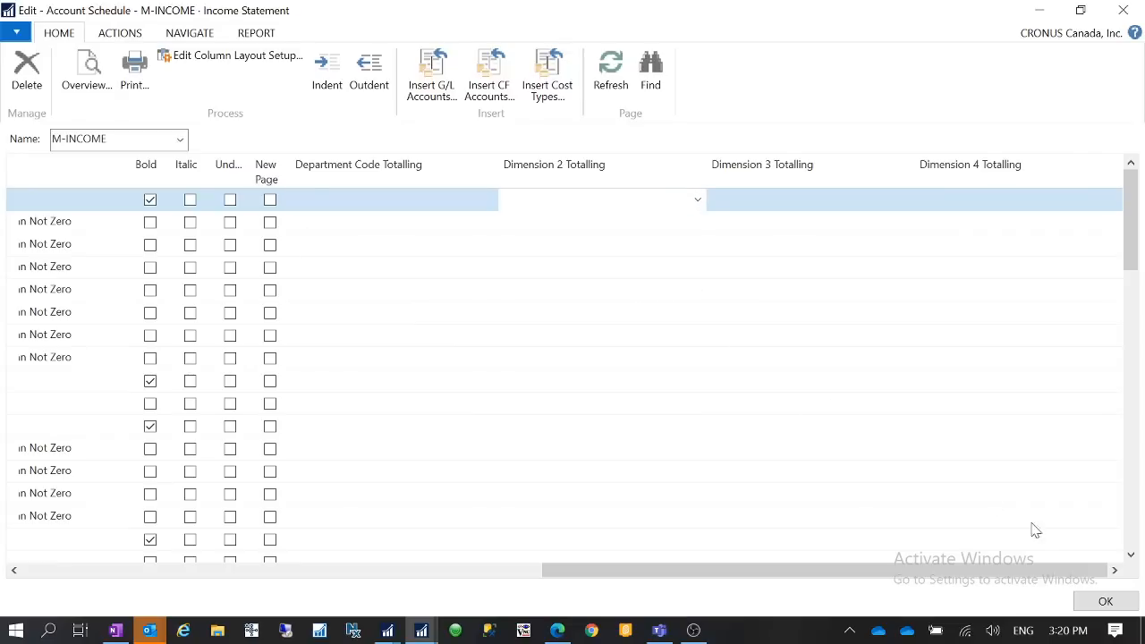
pyautogui.click(1087, 603)
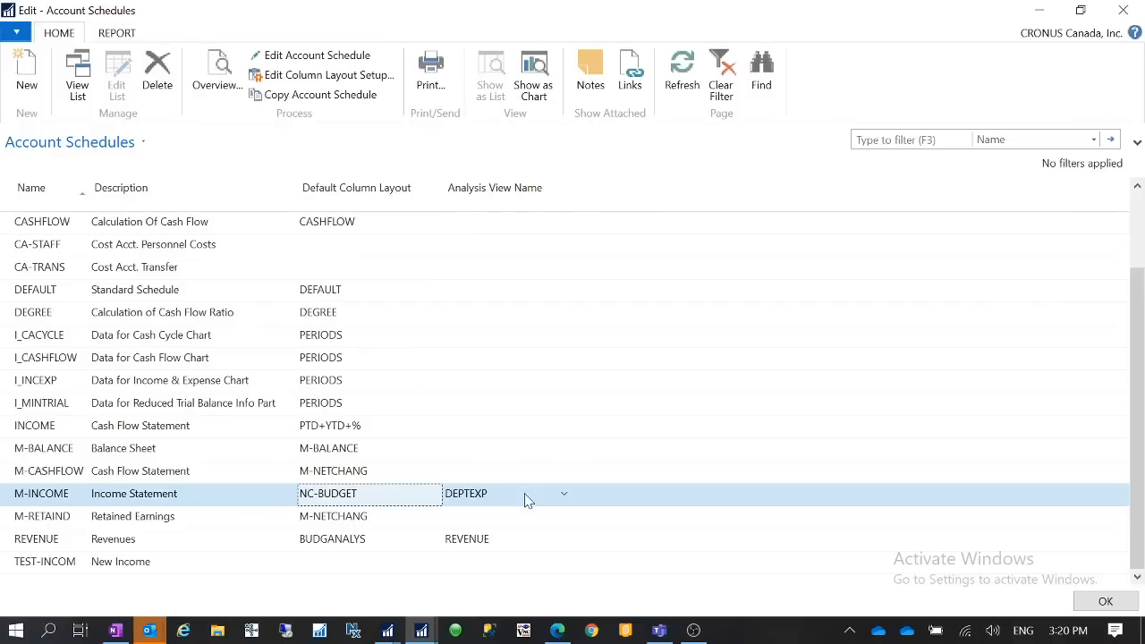
# Open the M-INCOME account schedule overview and compare the net change with the budget down to the expense rows
pyautogui.click(222, 82)
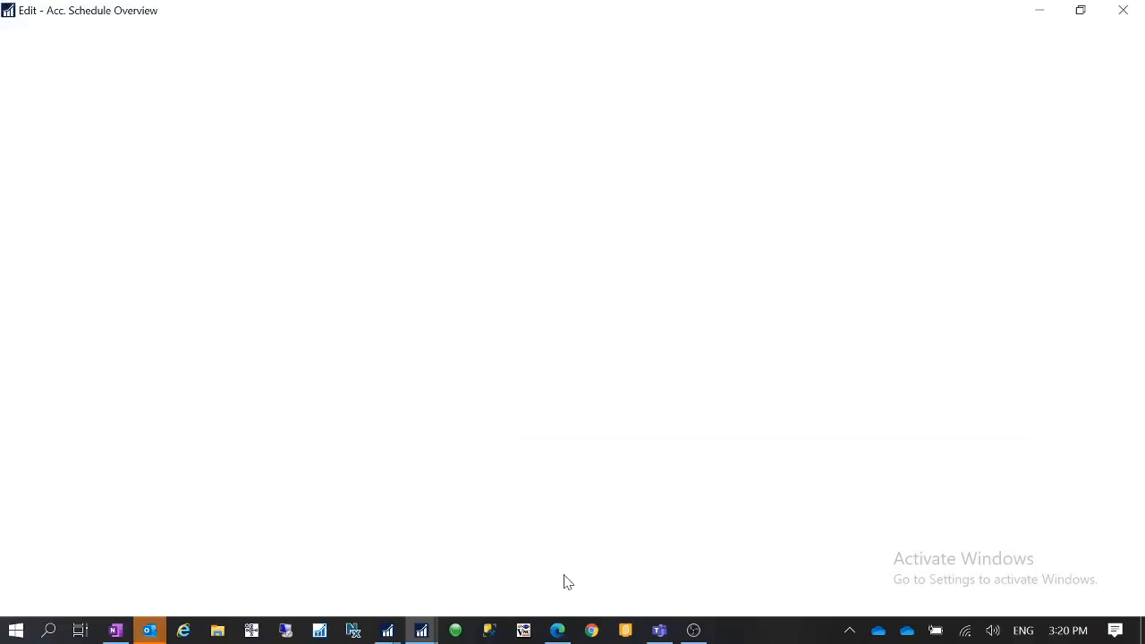
pyautogui.scroll(-2, 421, 456)
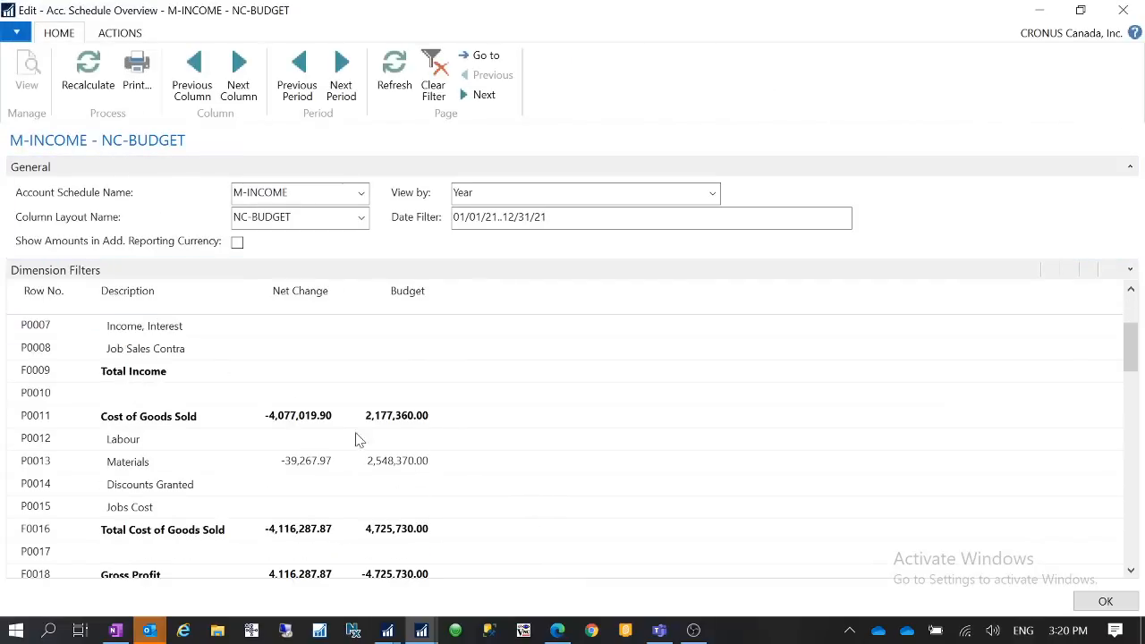
pyautogui.scroll(-1, 304, 416)
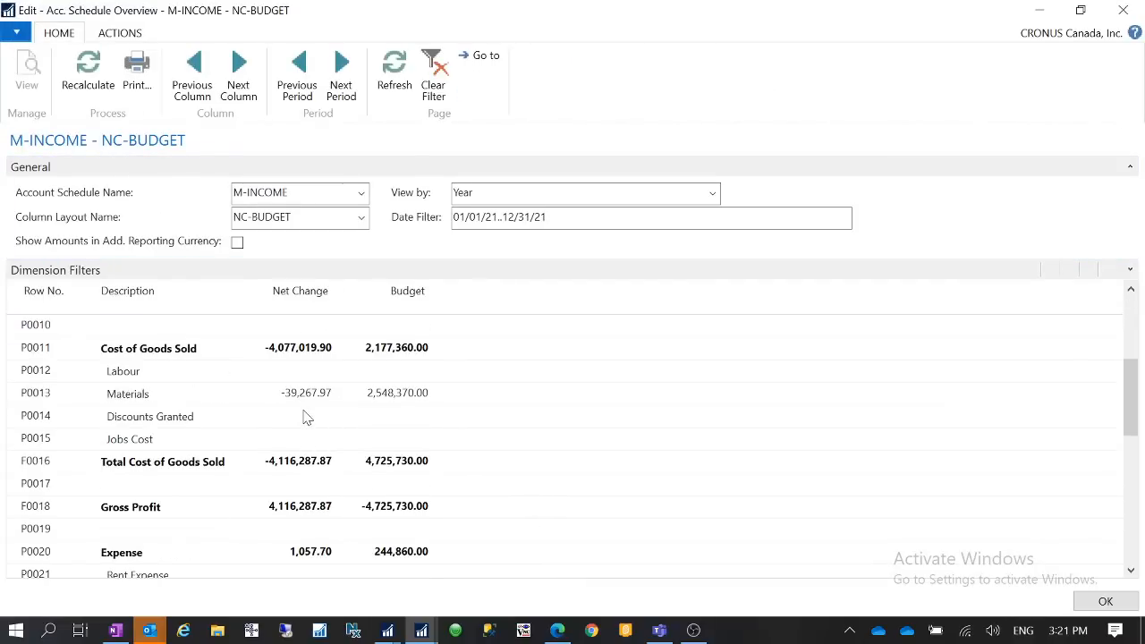
# Capture the M-INCOME overview as a region screenshot in the Greenshot image editor, and close the overview
pyautogui.click(849, 629)
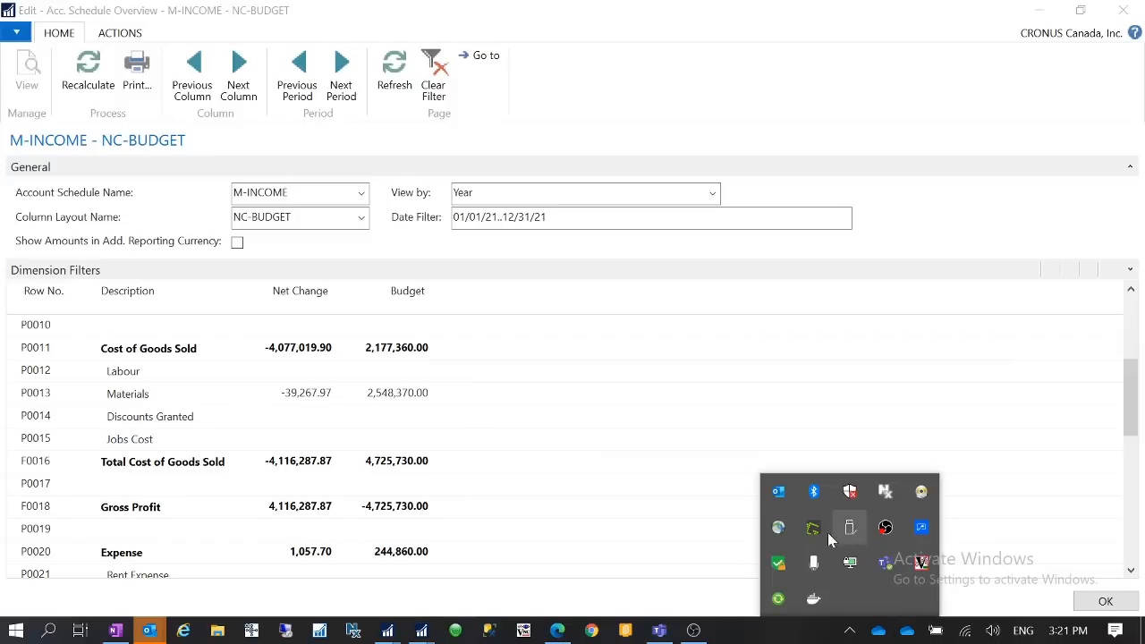
pyautogui.rightClick(814, 529)
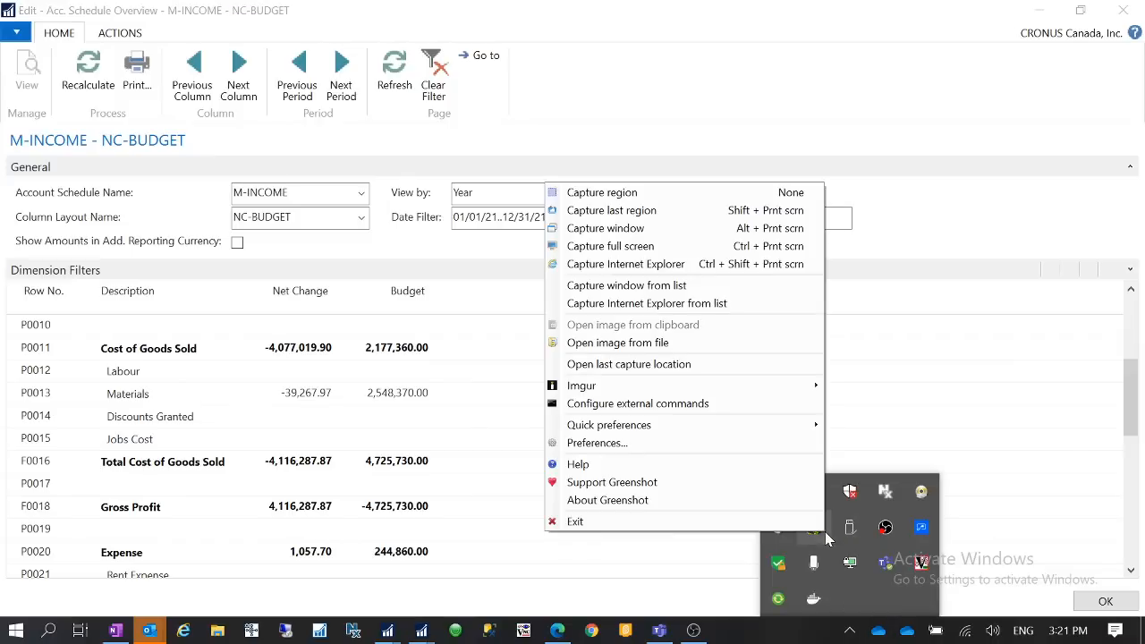
pyautogui.click(624, 201)
pyautogui.moveTo(0, 0); pyautogui.dragTo(752, 591)
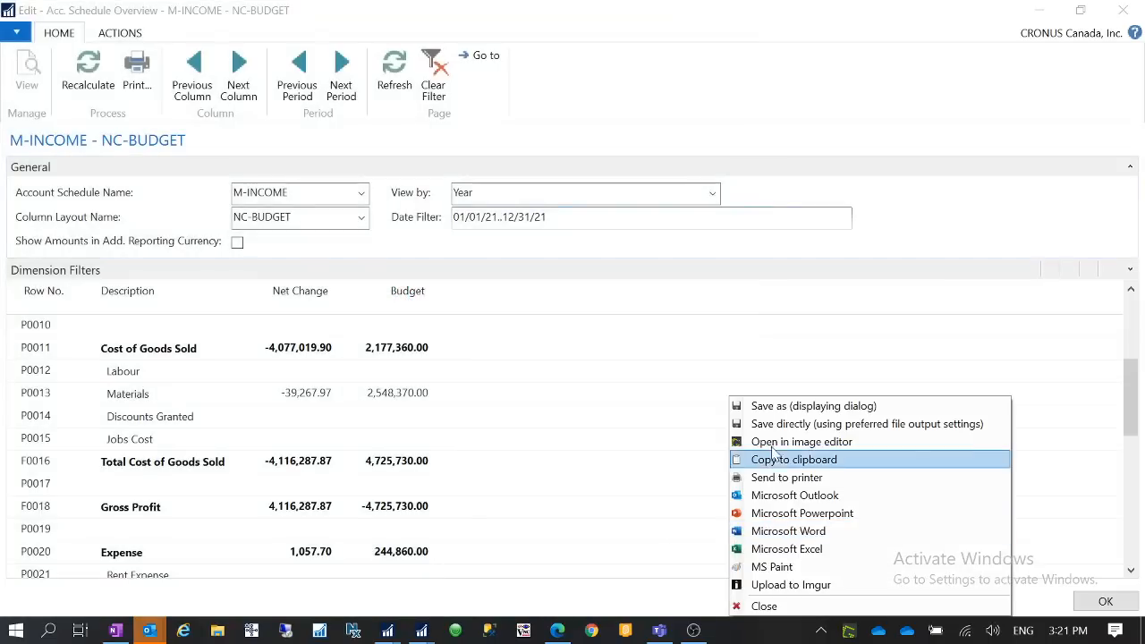
pyautogui.click(774, 442)
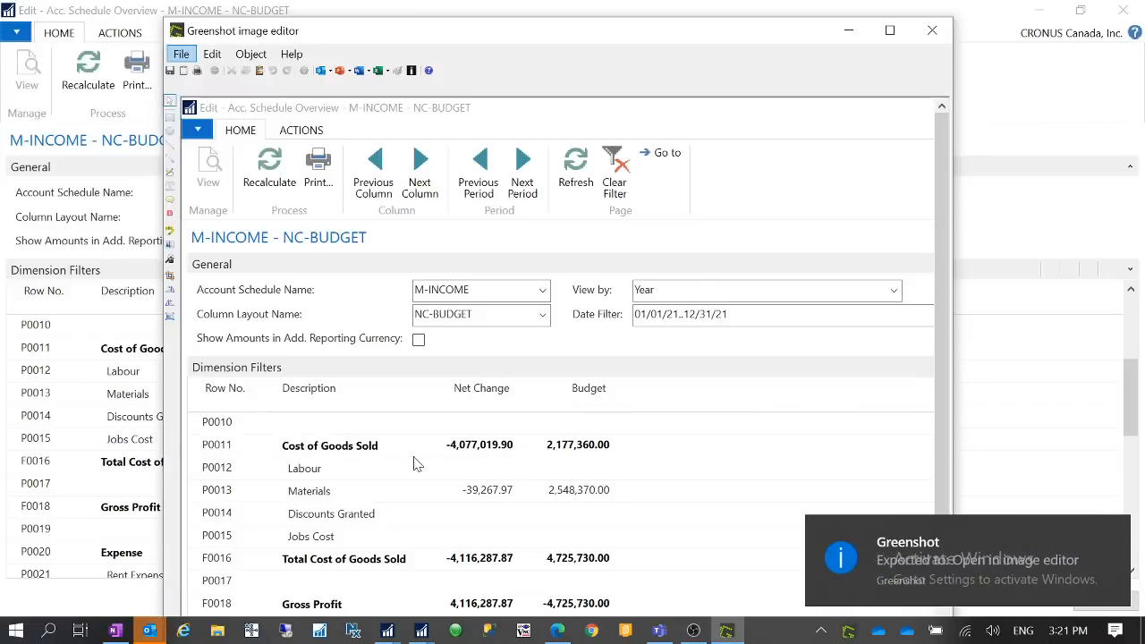
pyautogui.click(849, 31)
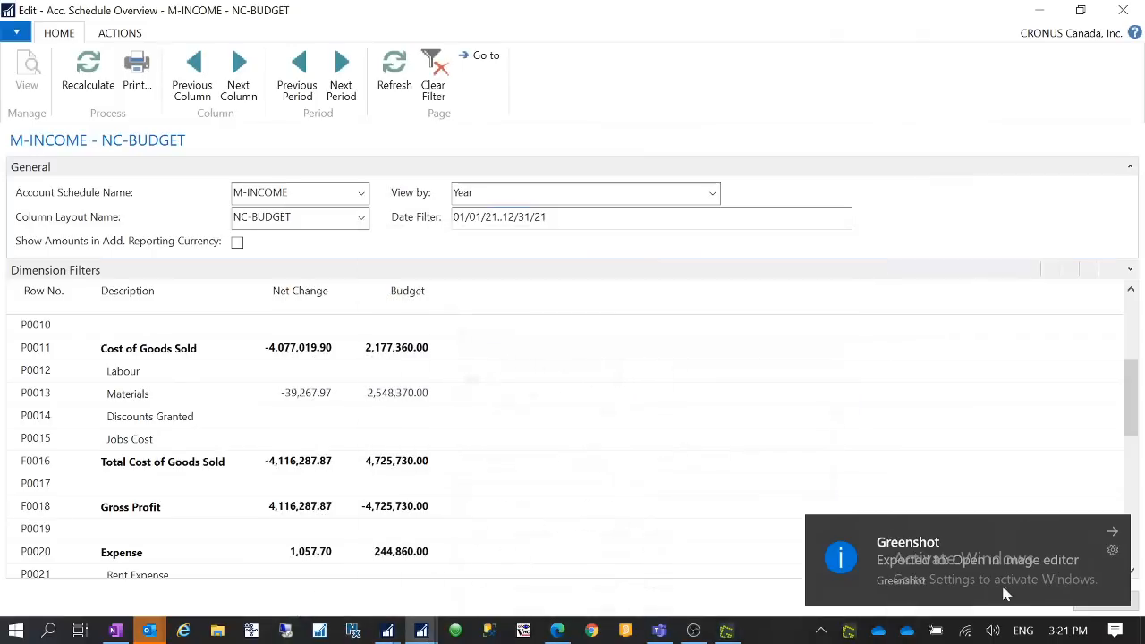
pyautogui.click(1102, 599)
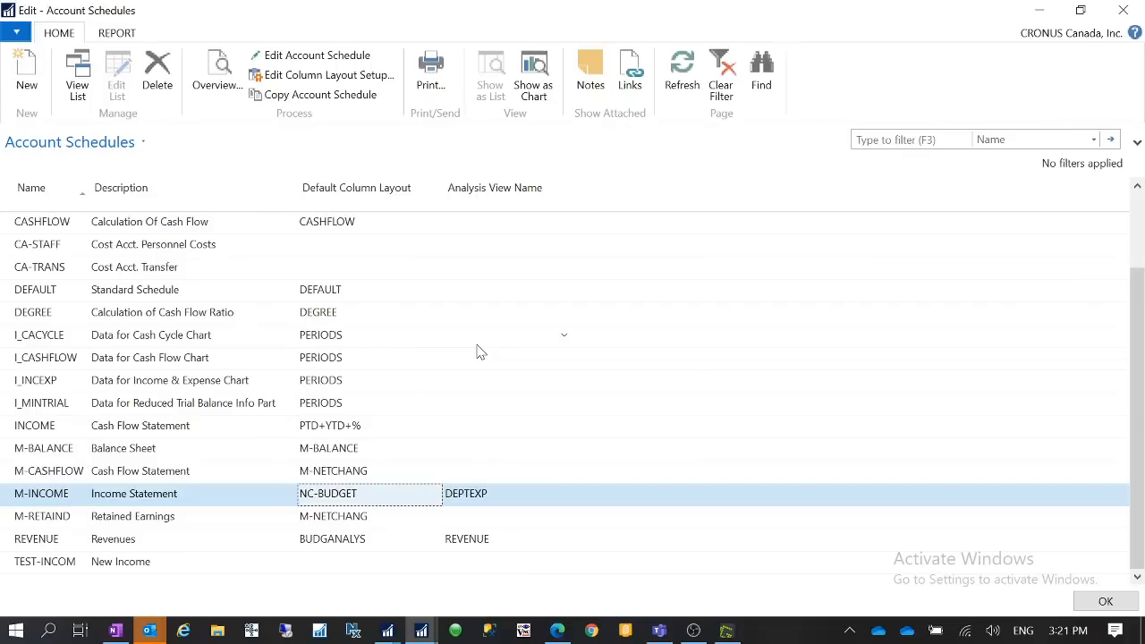
# Review the captured M-INCOME overview in the Greenshot image editor and return to the Account Schedules list
pyautogui.click(504, 479)
pyautogui.click(530, 494)
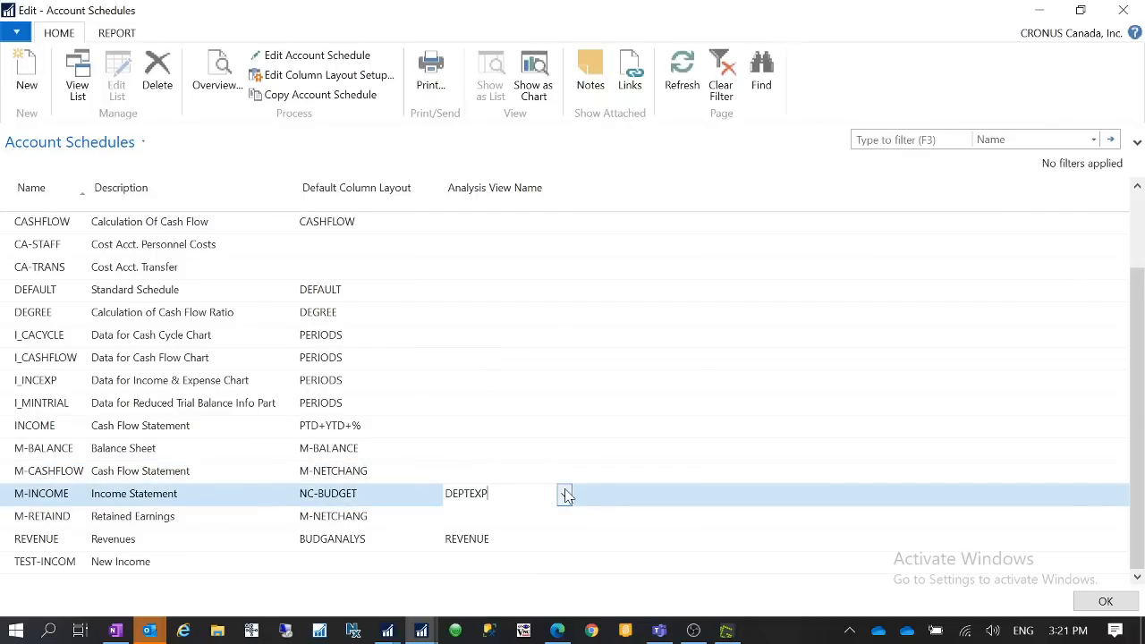
pyautogui.click(726, 631)
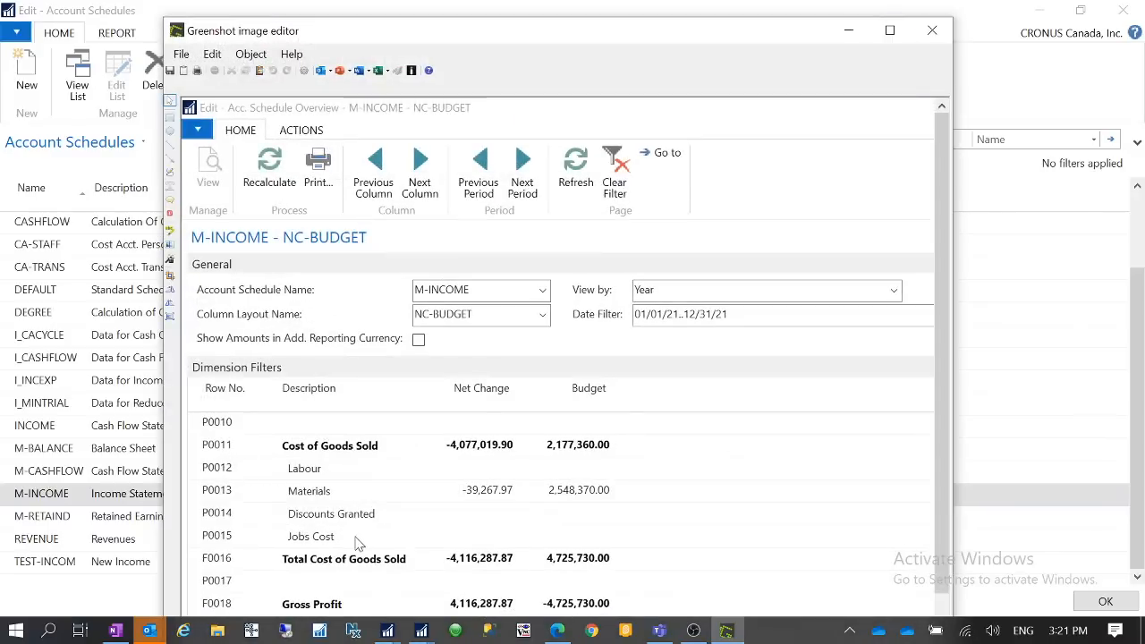
pyautogui.click(850, 33)
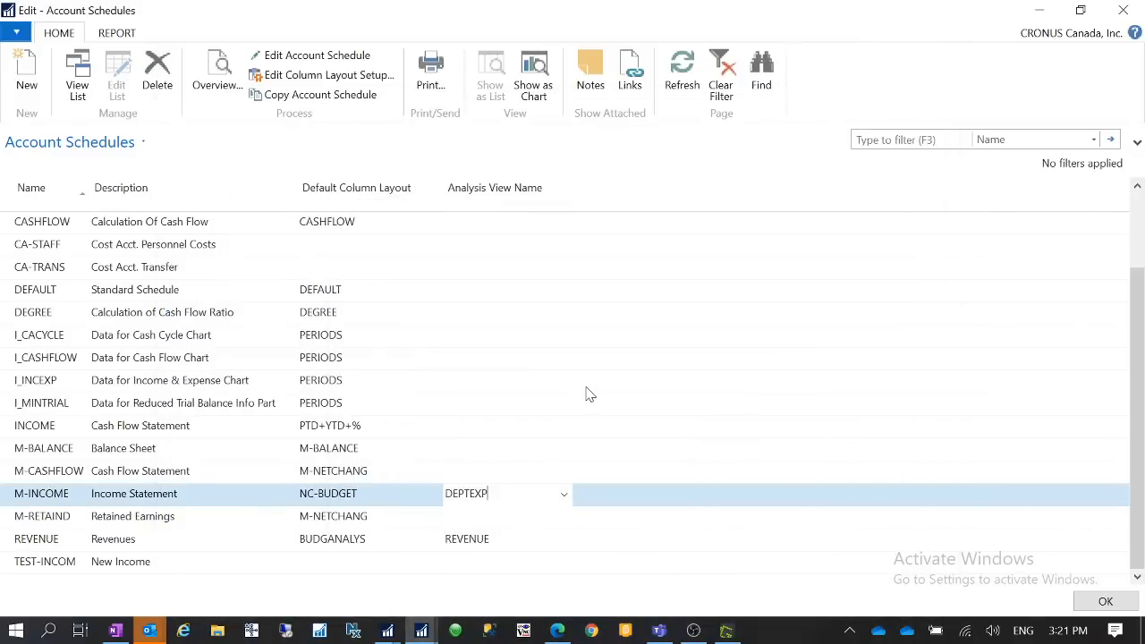
# Open the M-INCOME account schedule and compare its Cost of Goods Sold row with the overview captured in the Greenshot image editor
pyautogui.click(311, 56)
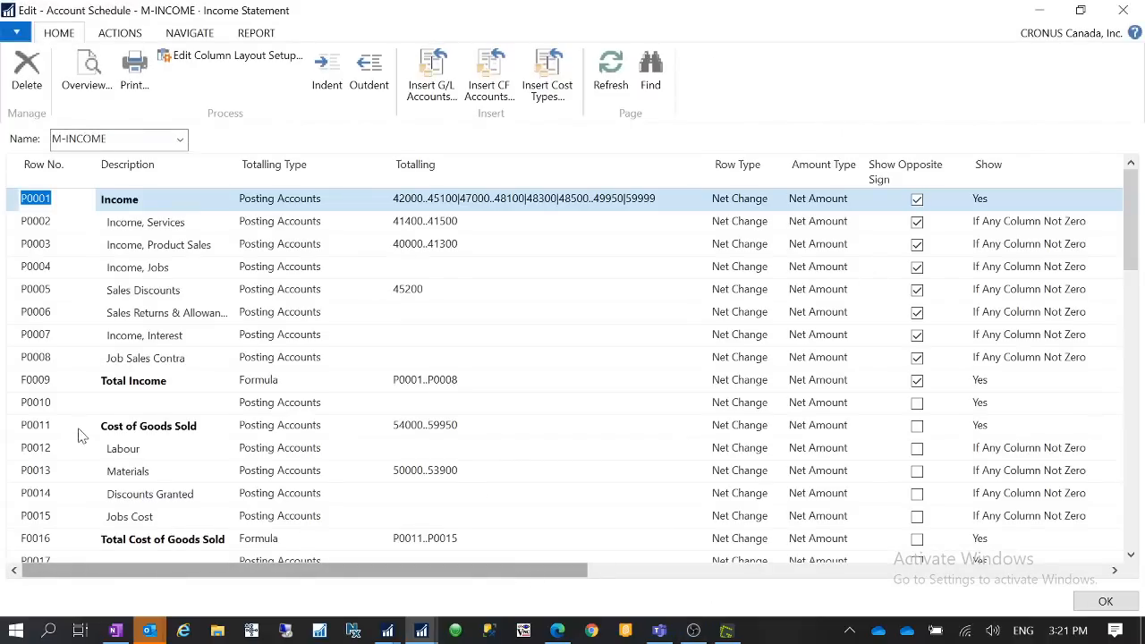
pyautogui.click(14, 428)
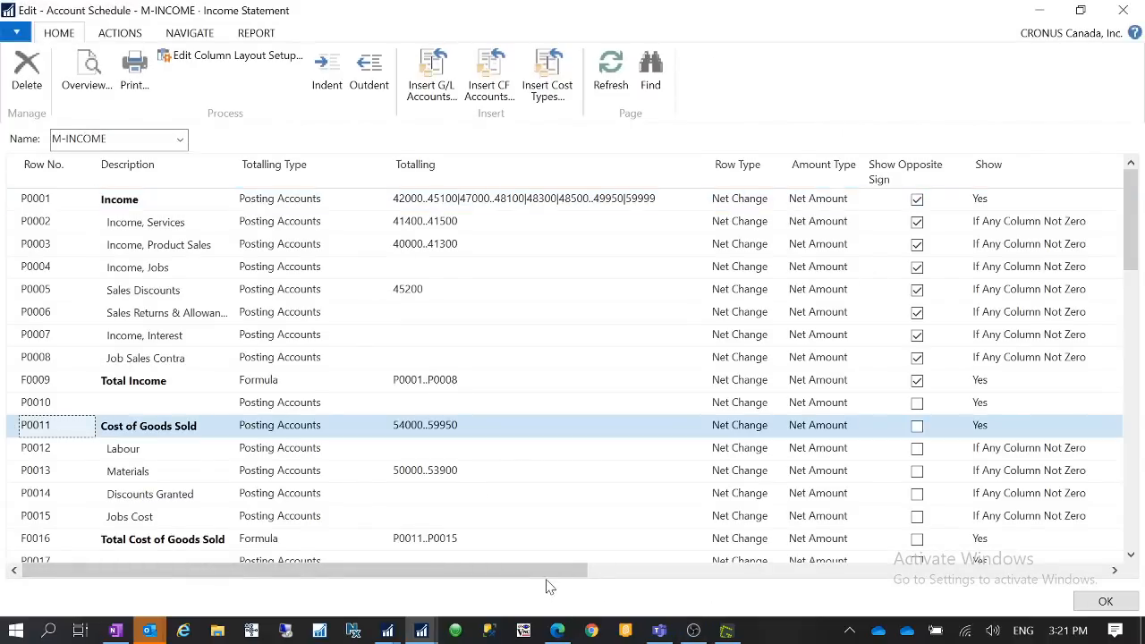
pyautogui.click(726, 631)
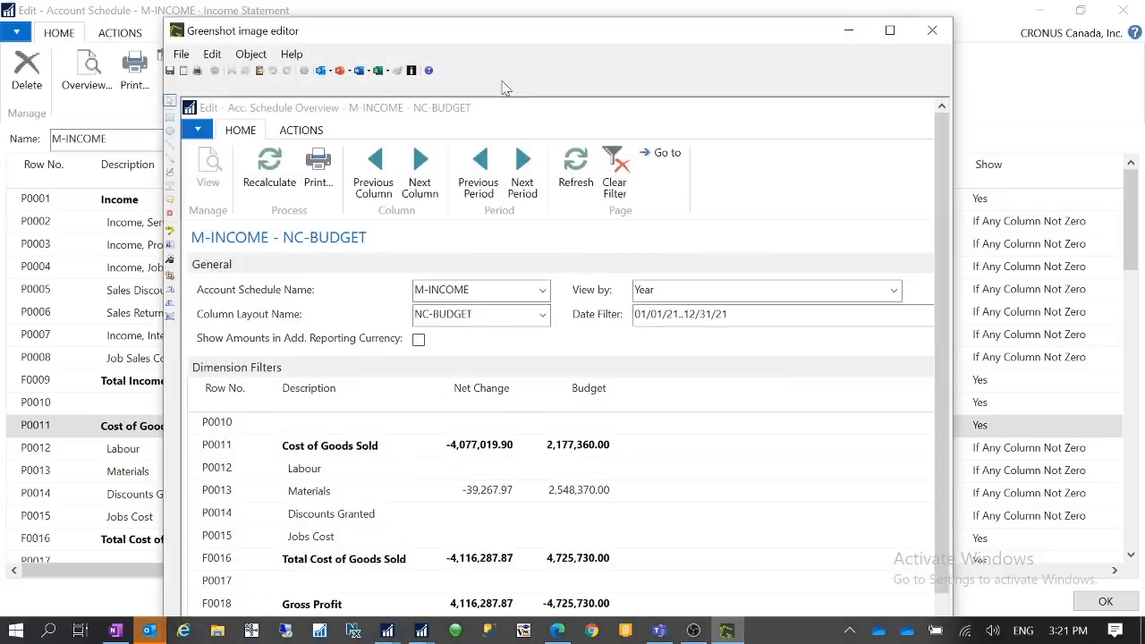
pyautogui.moveTo(497, 35); pyautogui.dragTo(571, 27)
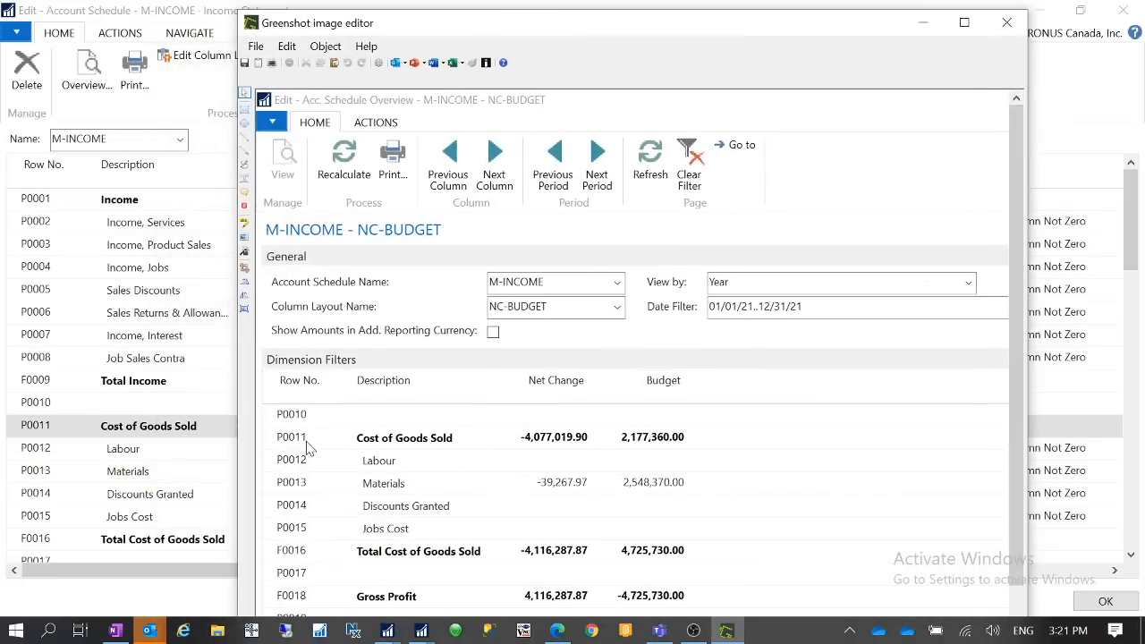
pyautogui.click(923, 22)
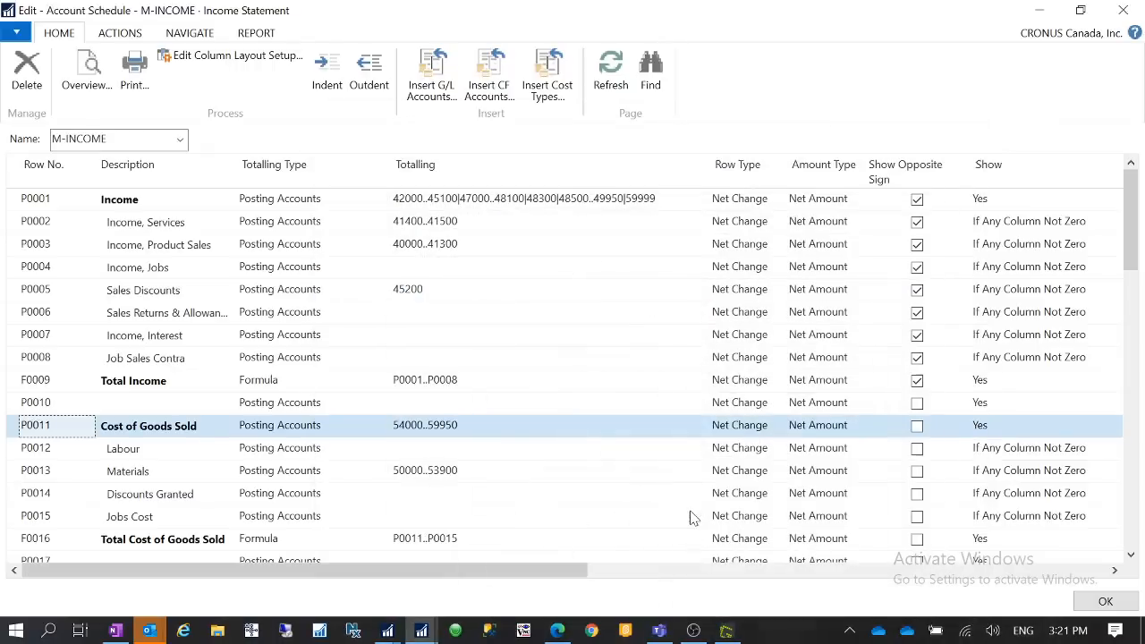
# Set the Department Code Totalling of the Cost of Goods Sold row to ADM
pyautogui.moveTo(503, 567); pyautogui.dragTo(813, 544)
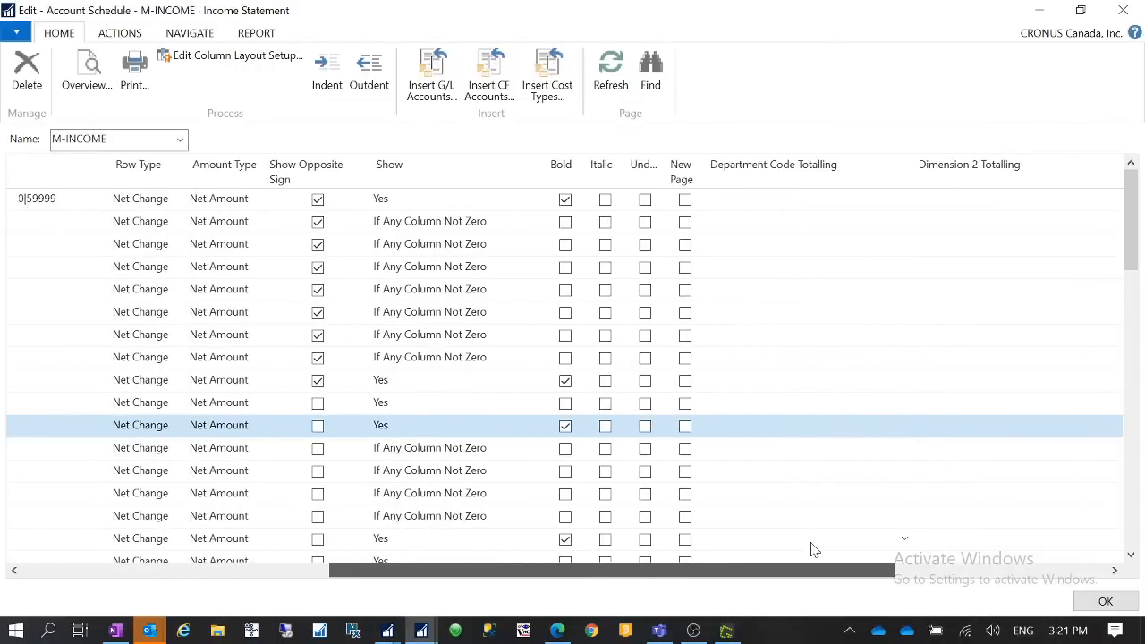
pyautogui.click(776, 436)
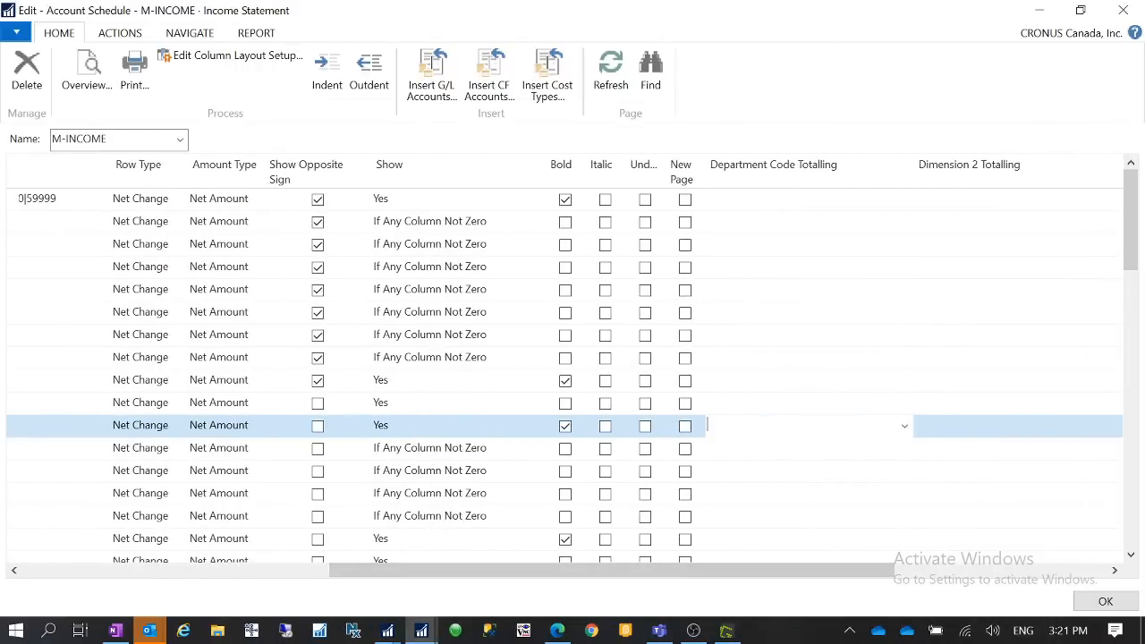
pyautogui.click(903, 428)
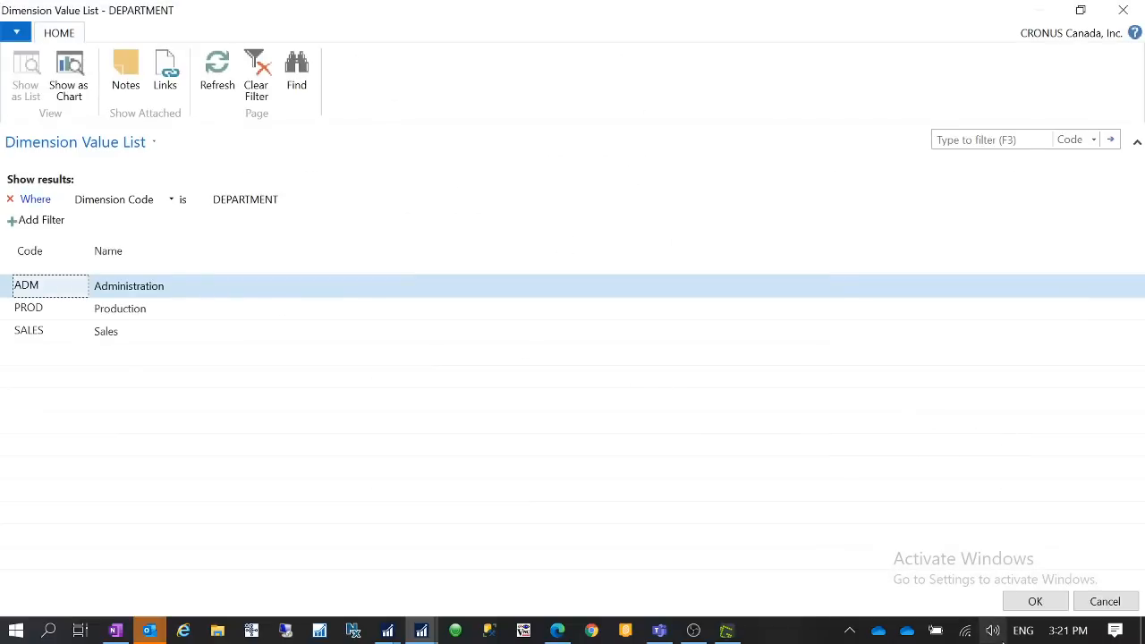
pyautogui.click(1035, 601)
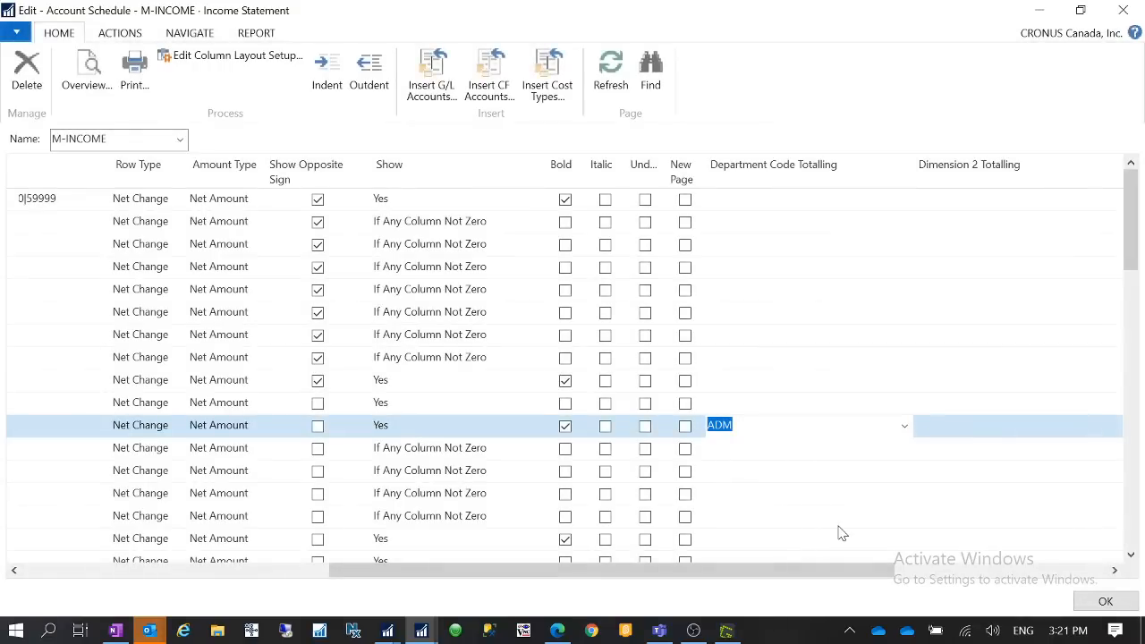
pyautogui.moveTo(827, 575); pyautogui.dragTo(395, 567)
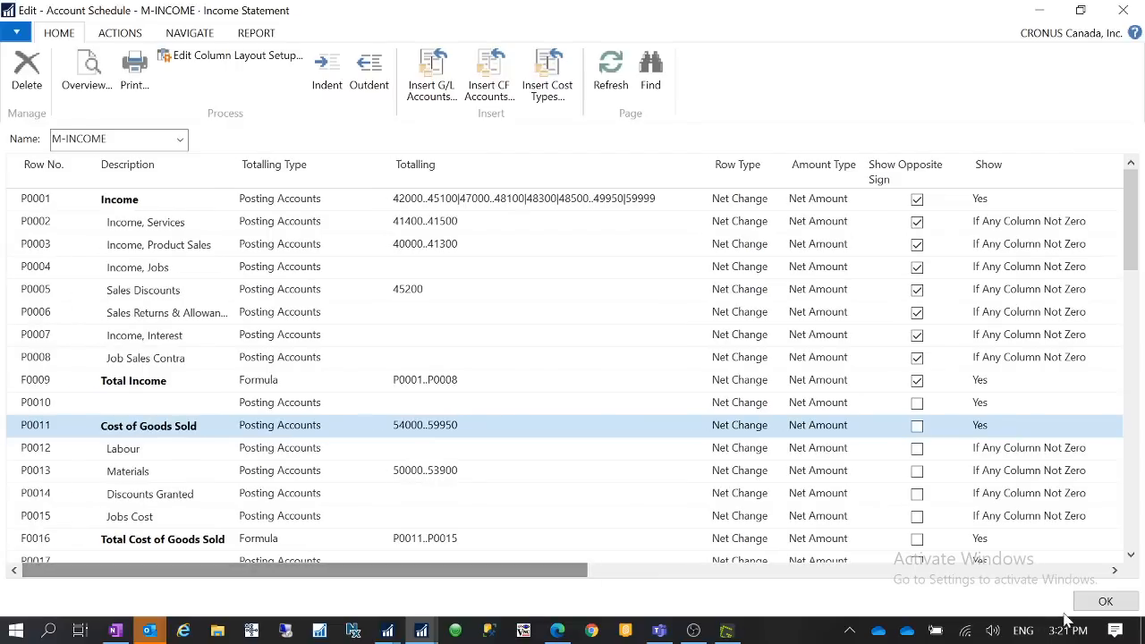
pyautogui.click(1093, 608)
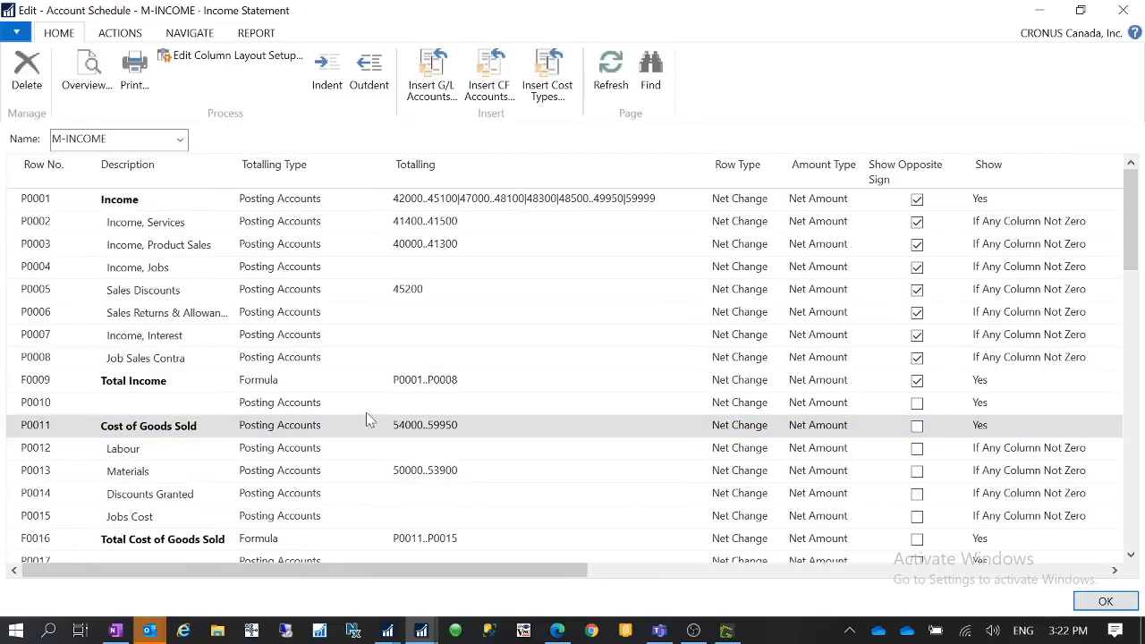
# Open the M-INCOME overview and examine the net change and budget of the Cost of Goods Sold rows
pyautogui.click(87, 74)
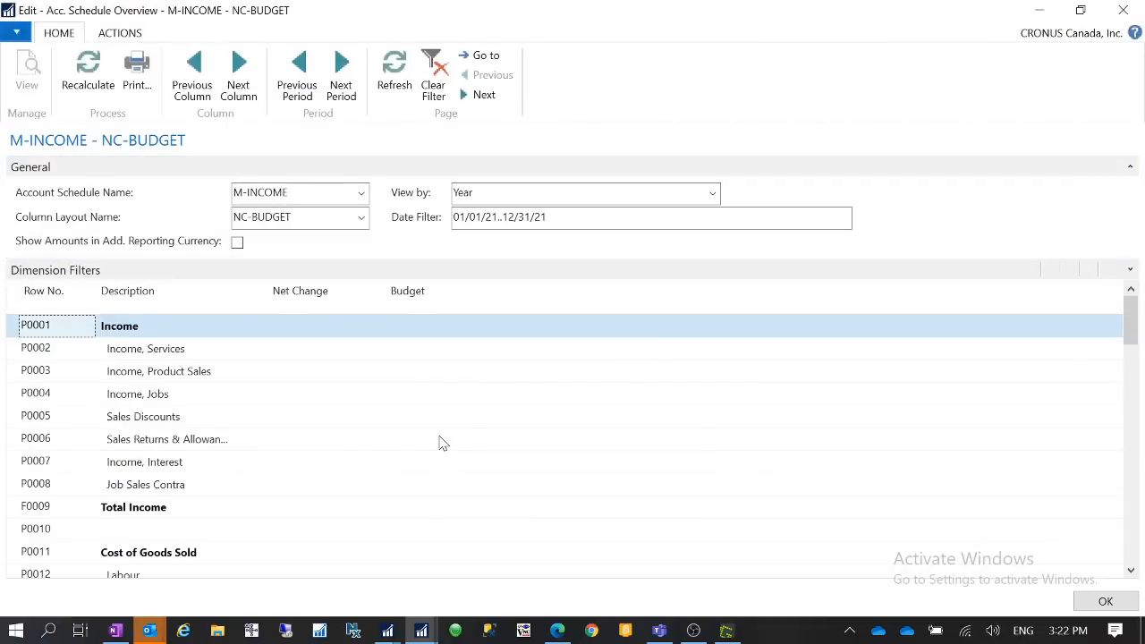
pyautogui.scroll(-4, 439, 443)
pyautogui.scroll(-1, 440, 443)
pyautogui.scroll(2, 440, 442)
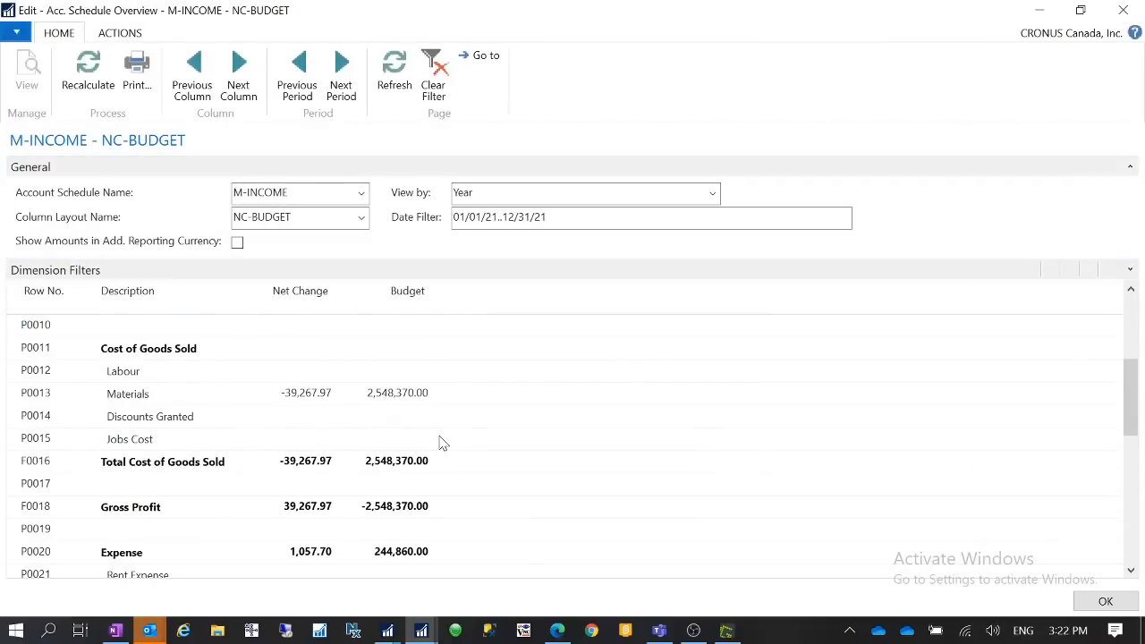
# Compare the overview with the earlier capture in the Greenshot image editor placed beside it, and close the overview
pyautogui.click(726, 630)
pyautogui.moveTo(610, 33); pyautogui.dragTo(704, 24)
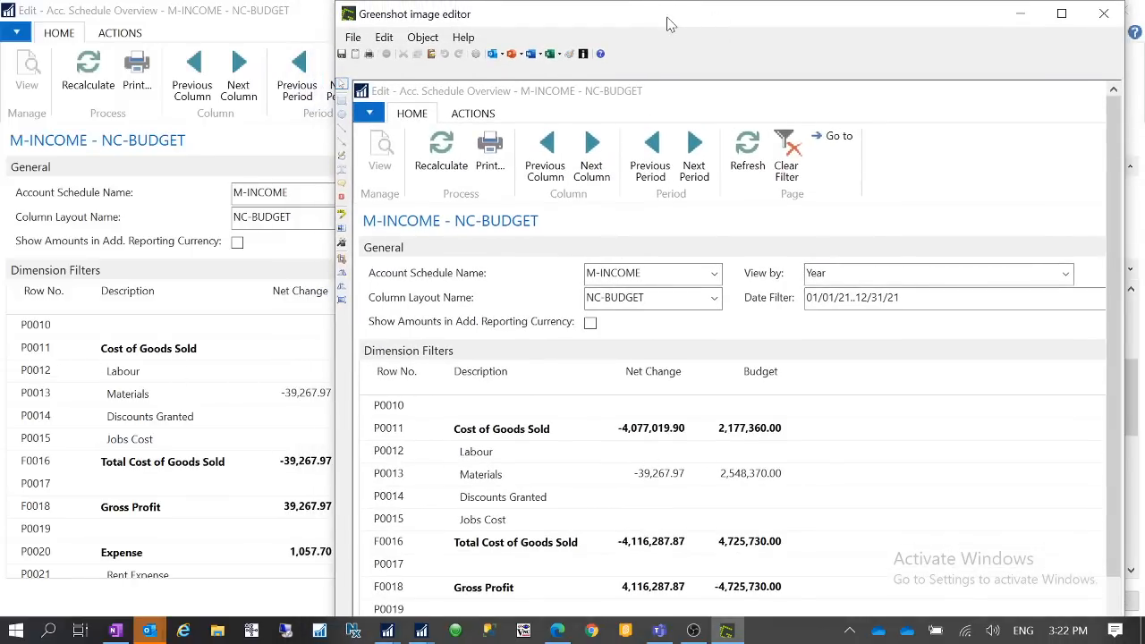
pyautogui.moveTo(669, 24); pyautogui.dragTo(689, 7)
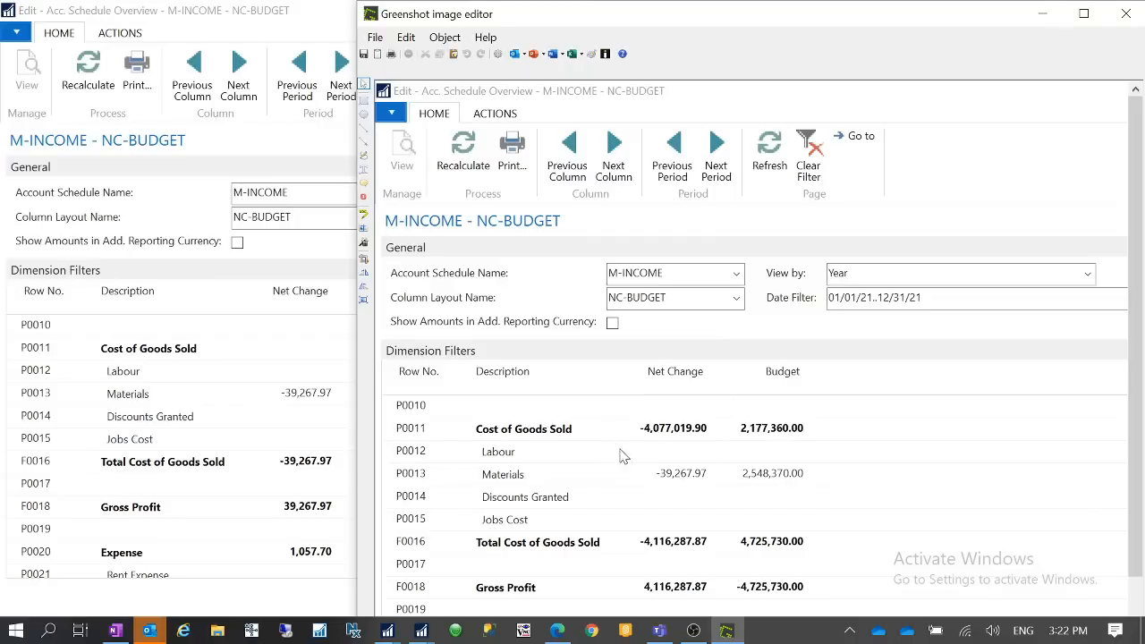
pyautogui.moveTo(789, 23); pyautogui.dragTo(680, 51)
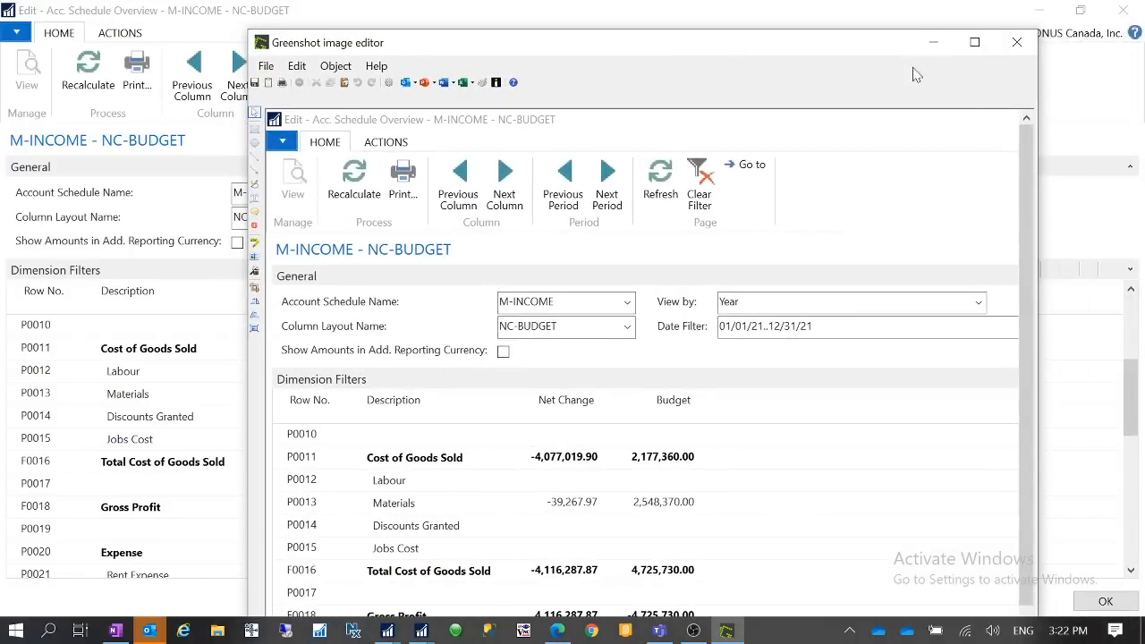
pyautogui.click(933, 42)
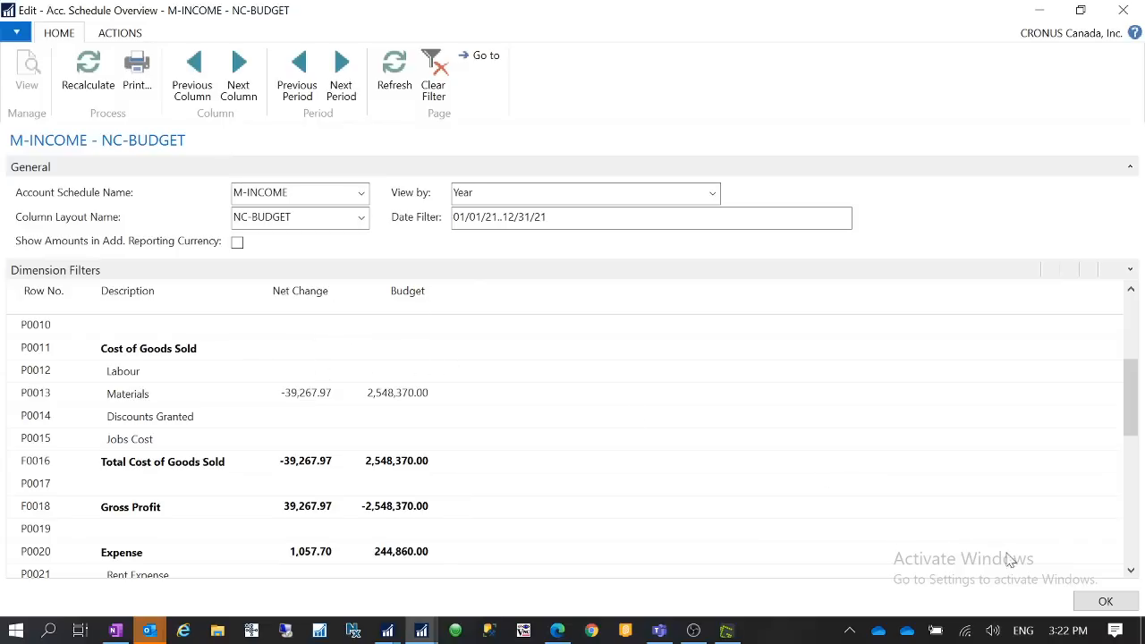
pyautogui.click(1105, 601)
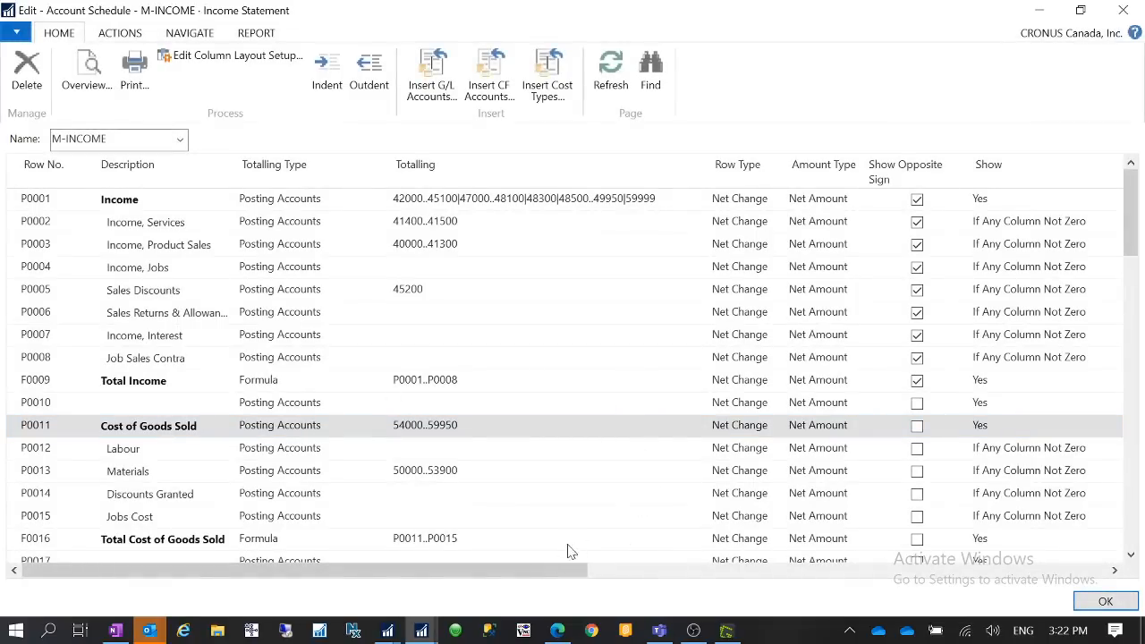
# Clear the Department Code Totalling of the Cost of Goods Sold row
pyautogui.moveTo(547, 571); pyautogui.dragTo(824, 567)
pyautogui.click(810, 428)
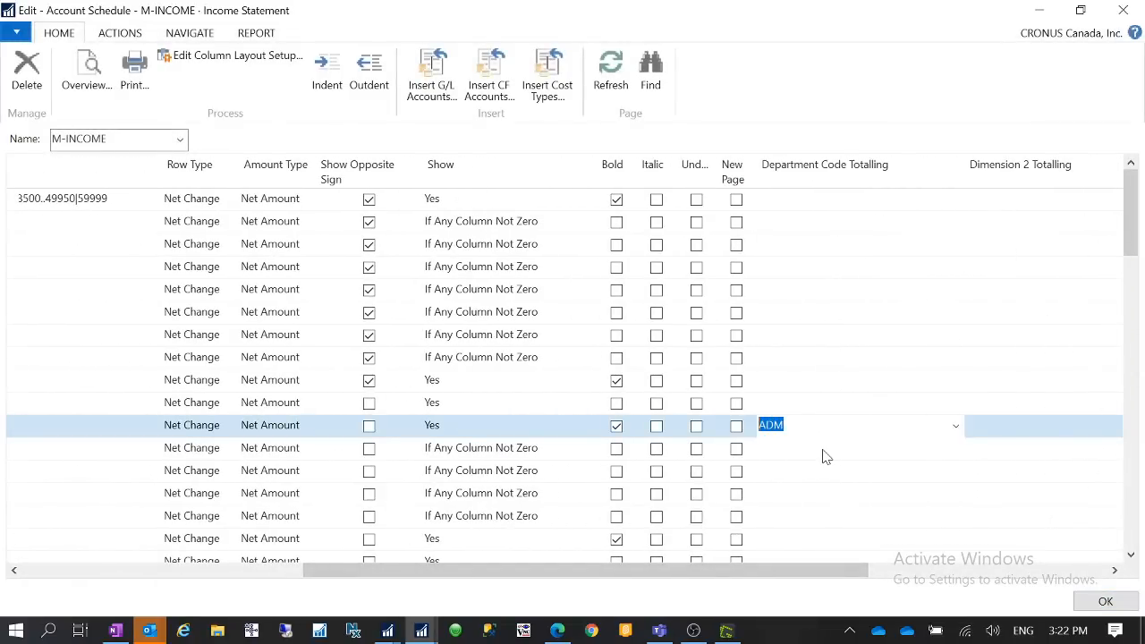
pyautogui.press('Delete')
pyautogui.press('Tab')
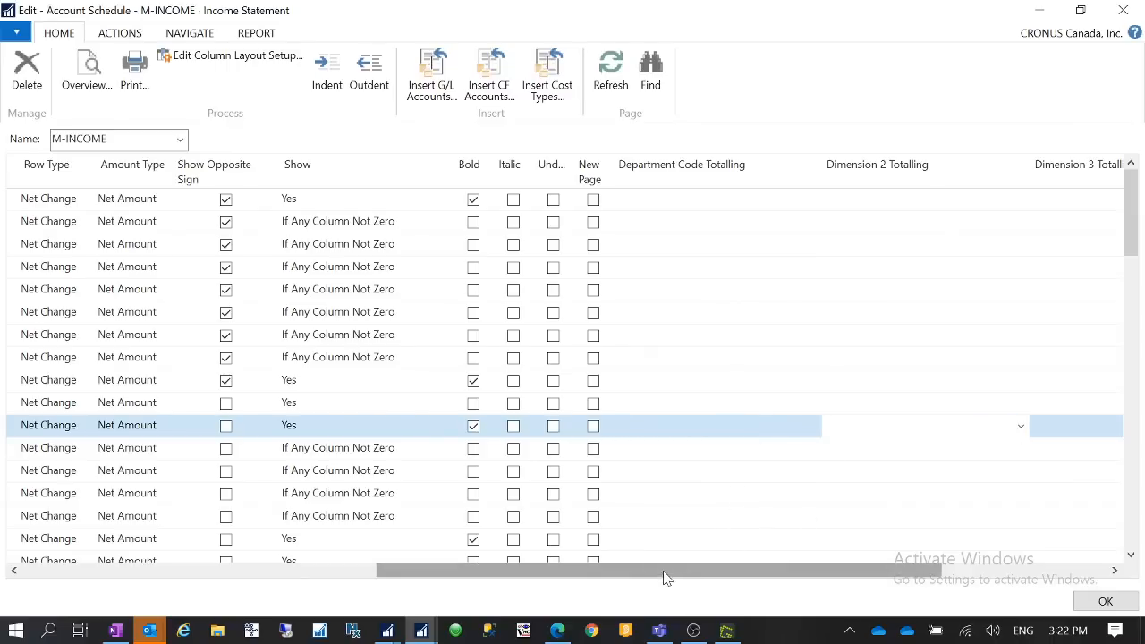
pyautogui.moveTo(664, 578); pyautogui.dragTo(132, 569)
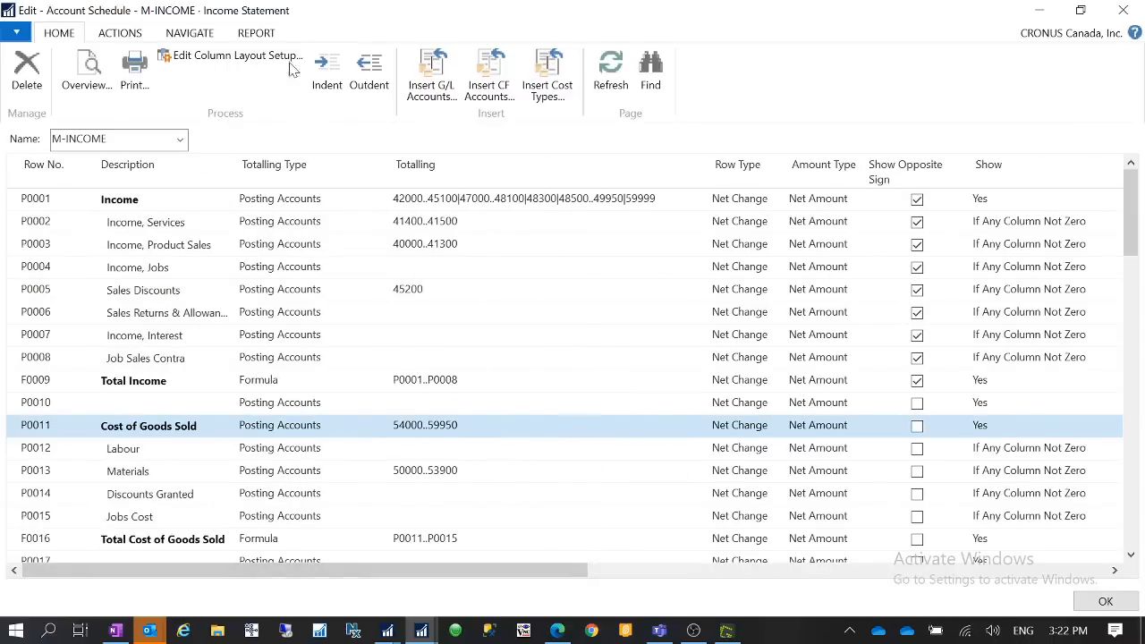
# View the column layout setup from the M-INCOME account schedule, and return to the Account Schedules list
pyautogui.click(246, 61)
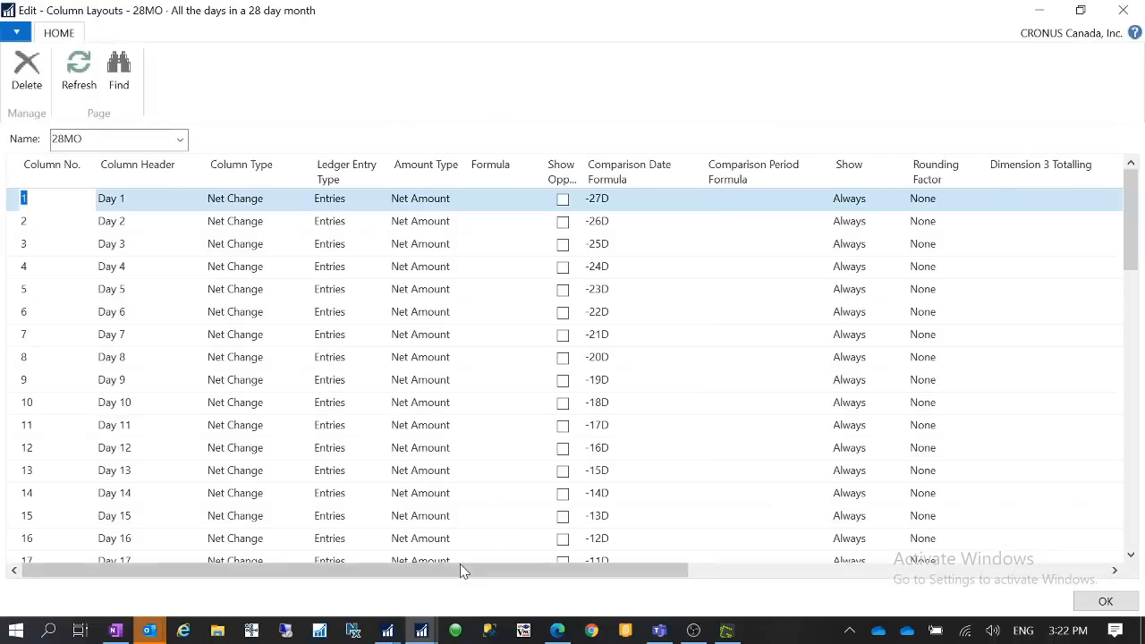
pyautogui.press('Escape')
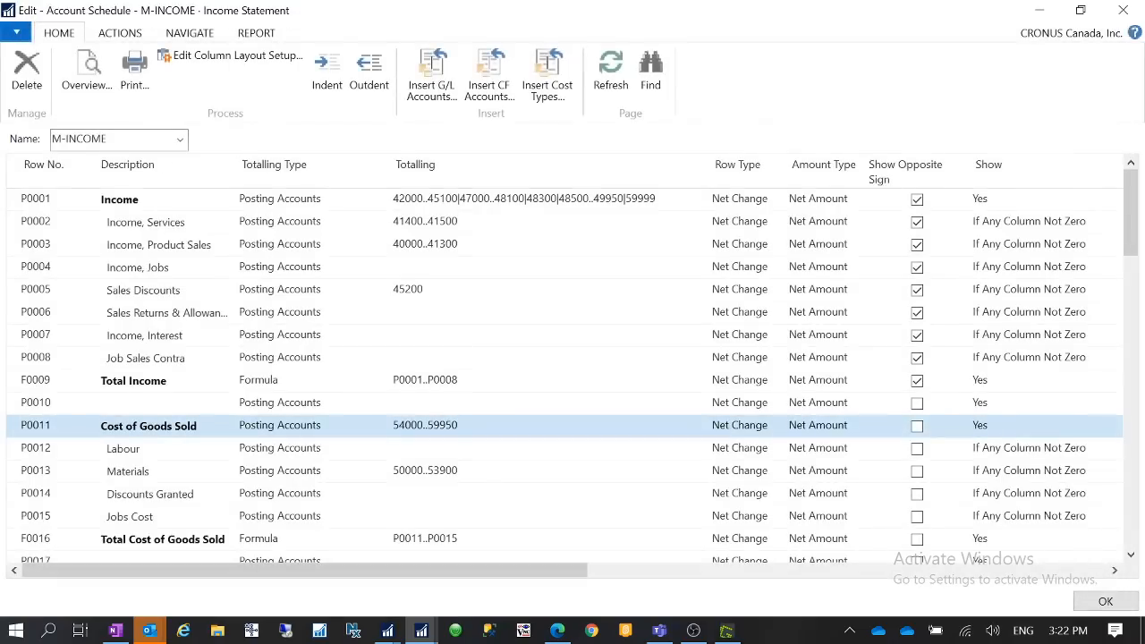
pyautogui.press('Escape')
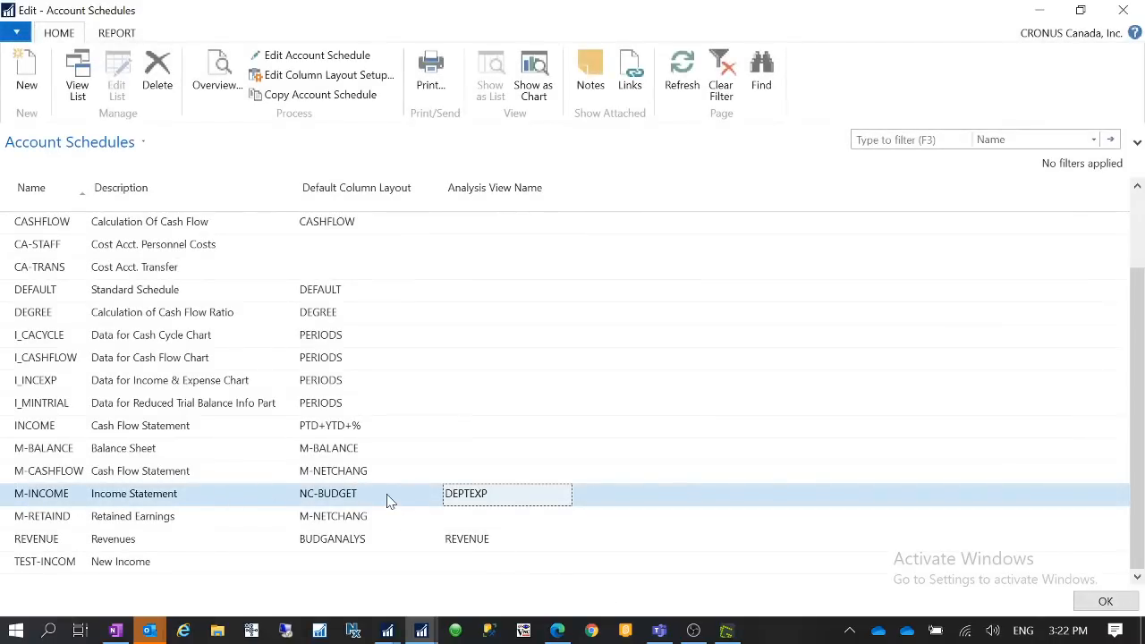
# Open the NC-BUDGET column layout setup and look up the department values available for the first column's Department Code Totalling
pyautogui.click(390, 501)
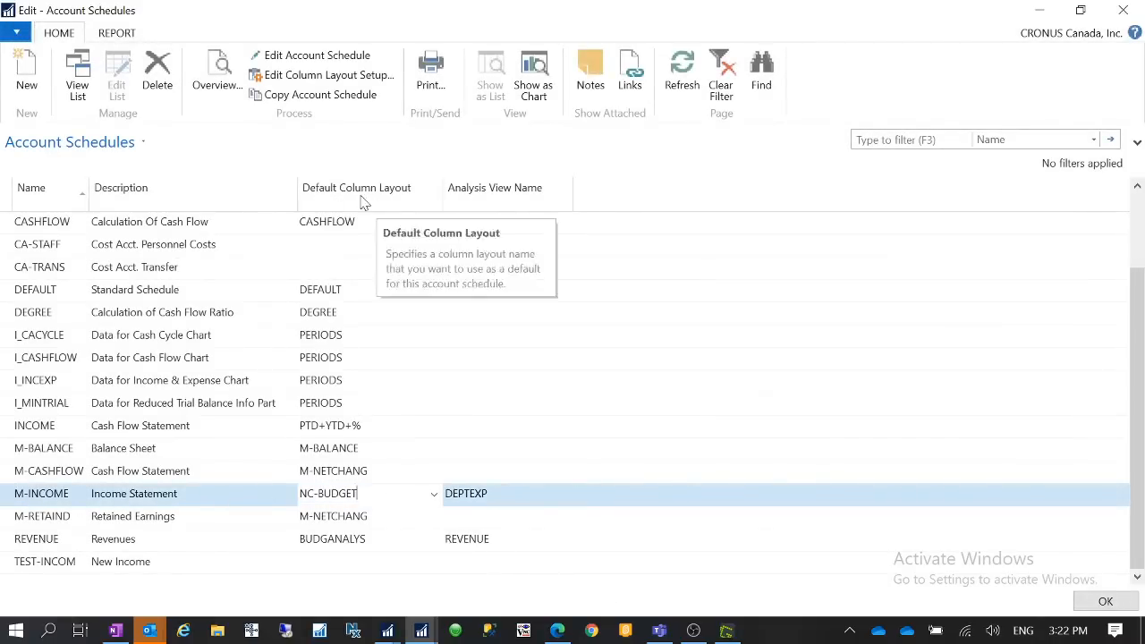
pyautogui.click(352, 78)
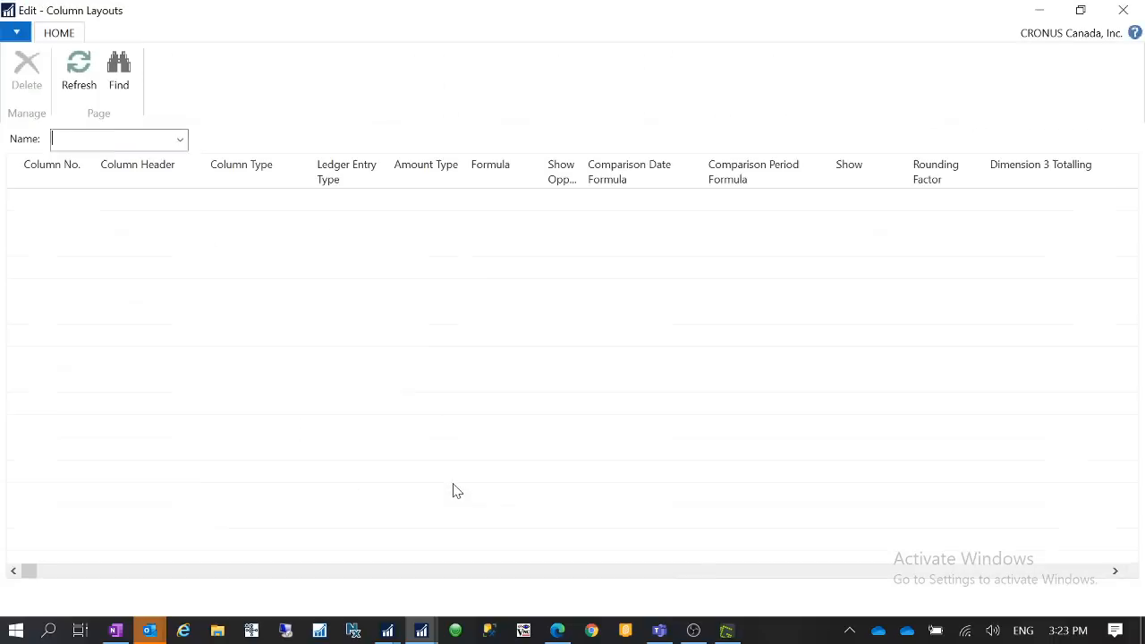
pyautogui.moveTo(673, 572); pyautogui.dragTo(918, 550)
pyautogui.click(1003, 196)
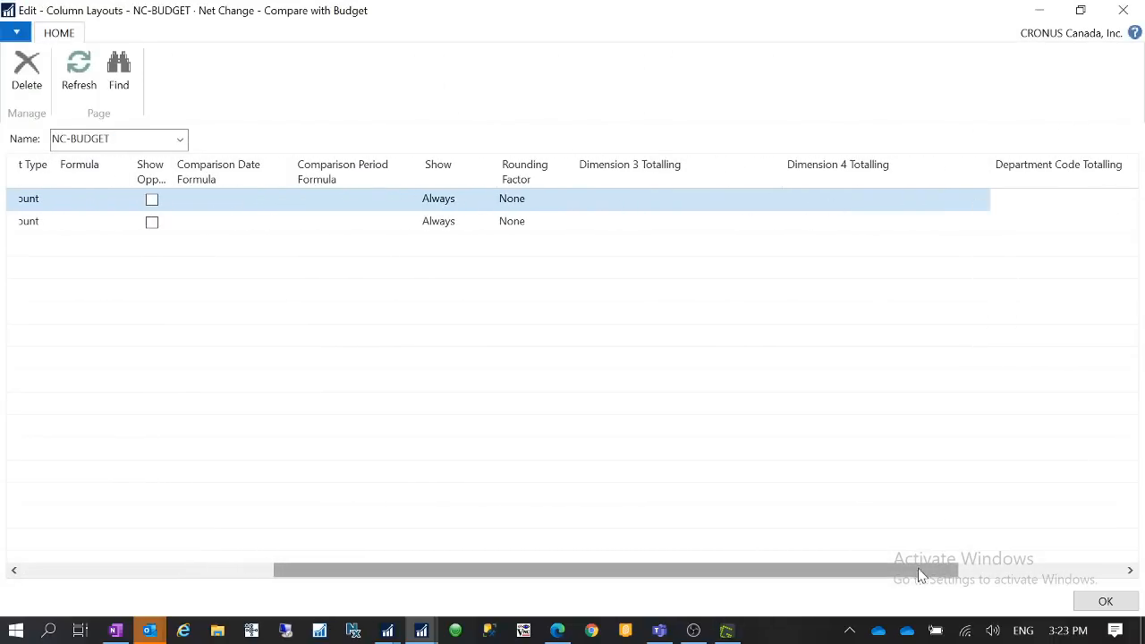
pyautogui.moveTo(920, 575); pyautogui.dragTo(996, 564)
pyautogui.click(1055, 204)
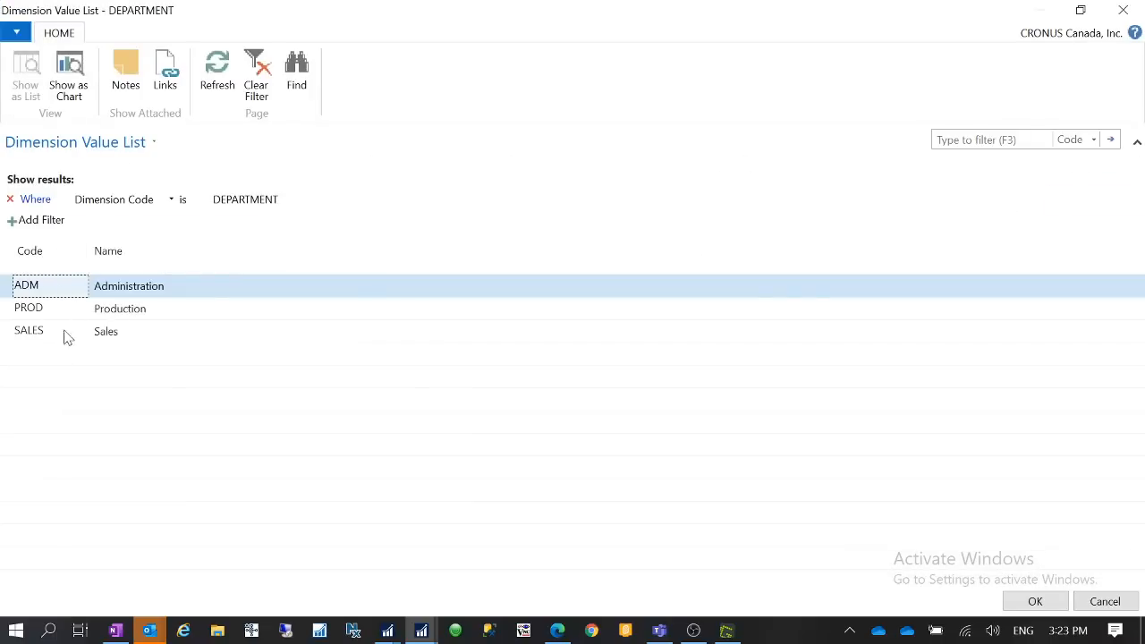
pyautogui.press('Escape')
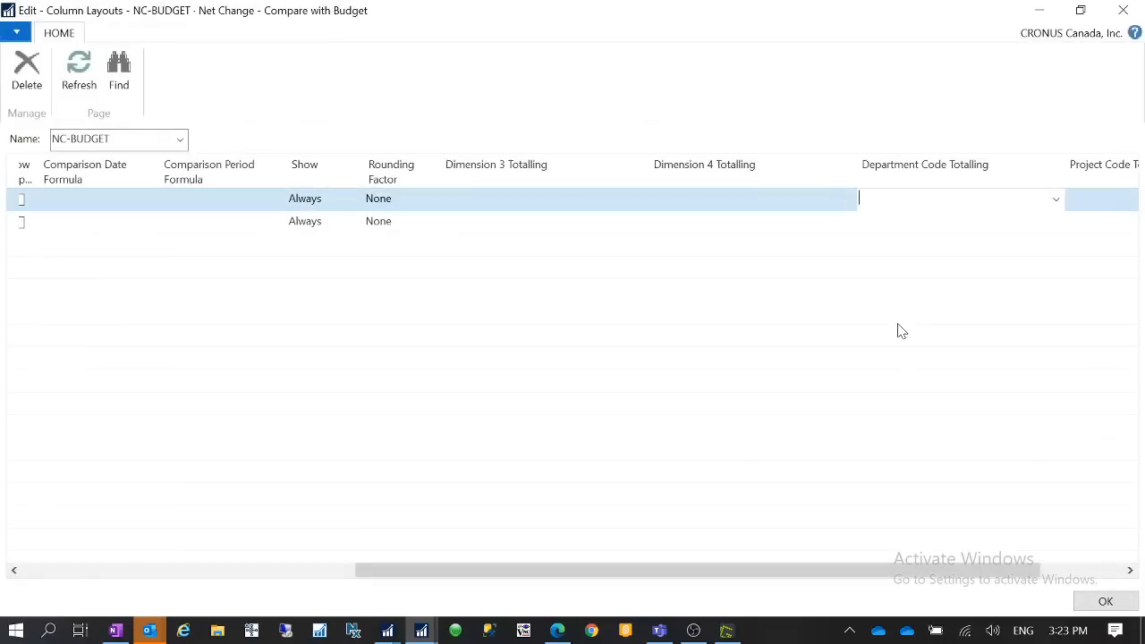